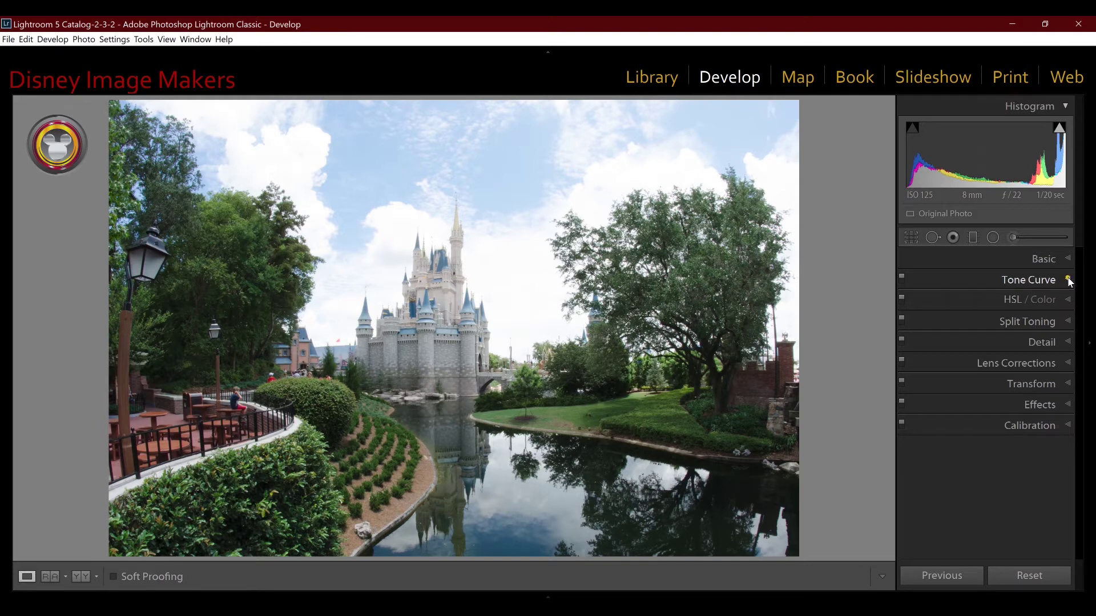
Step: Expand the Tone Curve panel and drag the Shadows, Darks, Lights and Highlights regions, pulling Highlights to -60
{"action": "left_click", "coordinate": [1068, 281]}
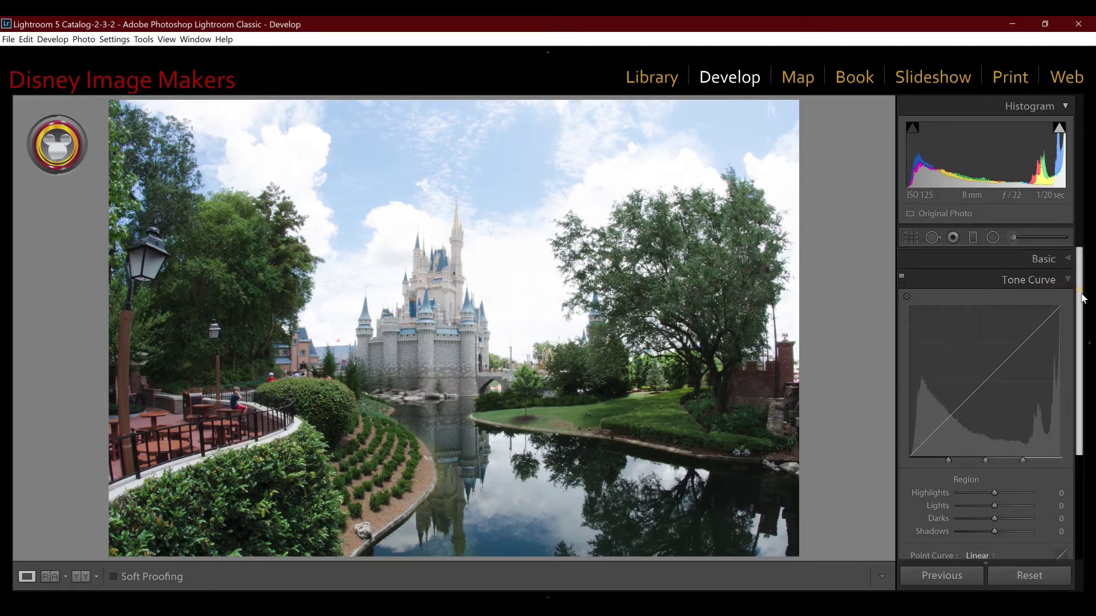
{"action": "left_click_drag", "start_coordinate": [1078, 292], "coordinate": [1083, 318]}
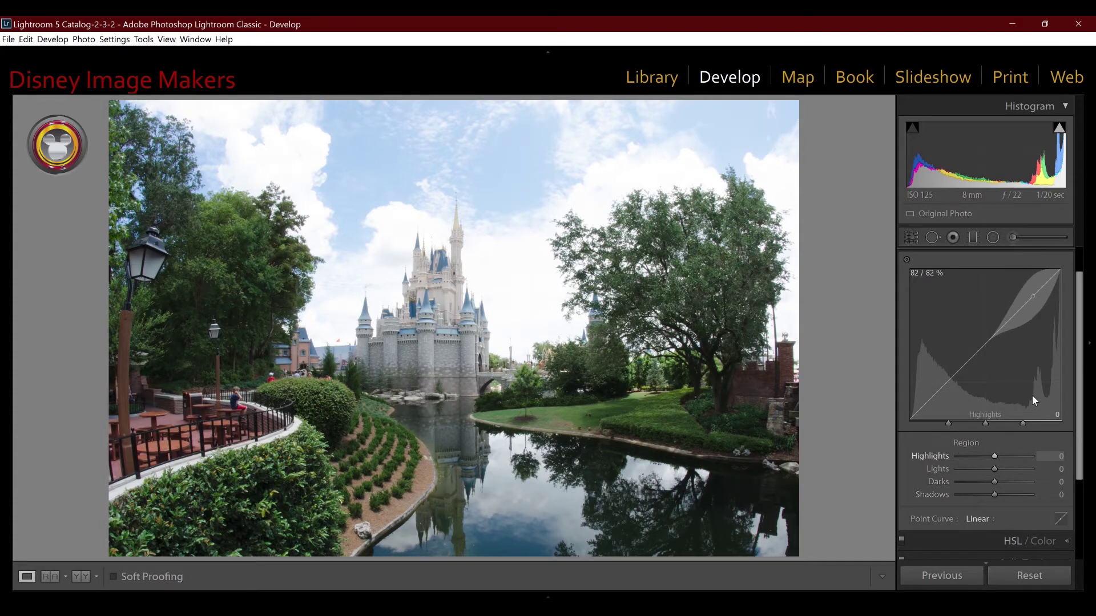
{"action": "mouse_move", "coordinate": [944, 422]}
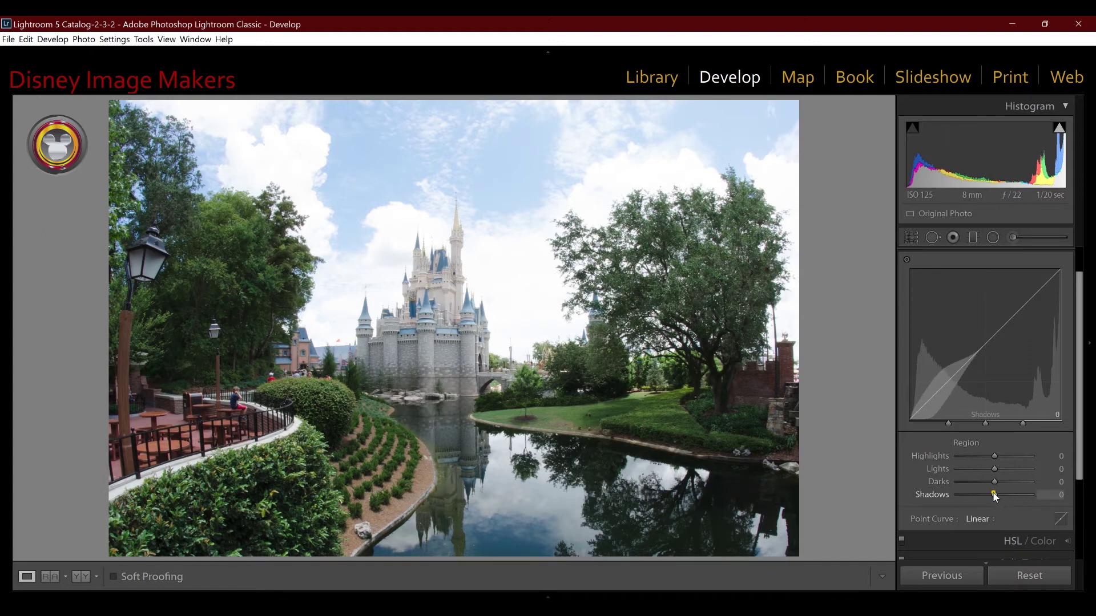
{"action": "mouse_move", "coordinate": [1002, 495]}
{"action": "left_mouse_down"}
{"action": "mouse_move", "coordinate": [1025, 495]}
{"action": "mouse_move", "coordinate": [988, 502]}
{"action": "mouse_move", "coordinate": [1004, 484]}
{"action": "mouse_move", "coordinate": [966, 482]}
{"action": "mouse_move", "coordinate": [991, 480]}
{"action": "left_mouse_up"}
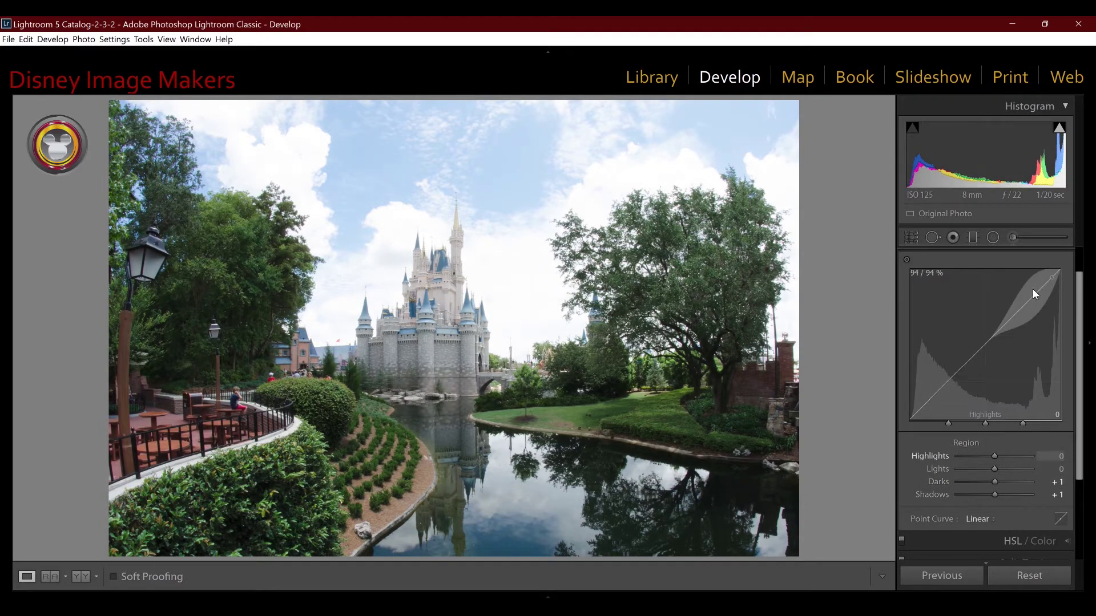
{"action": "left_click", "coordinate": [930, 401]}
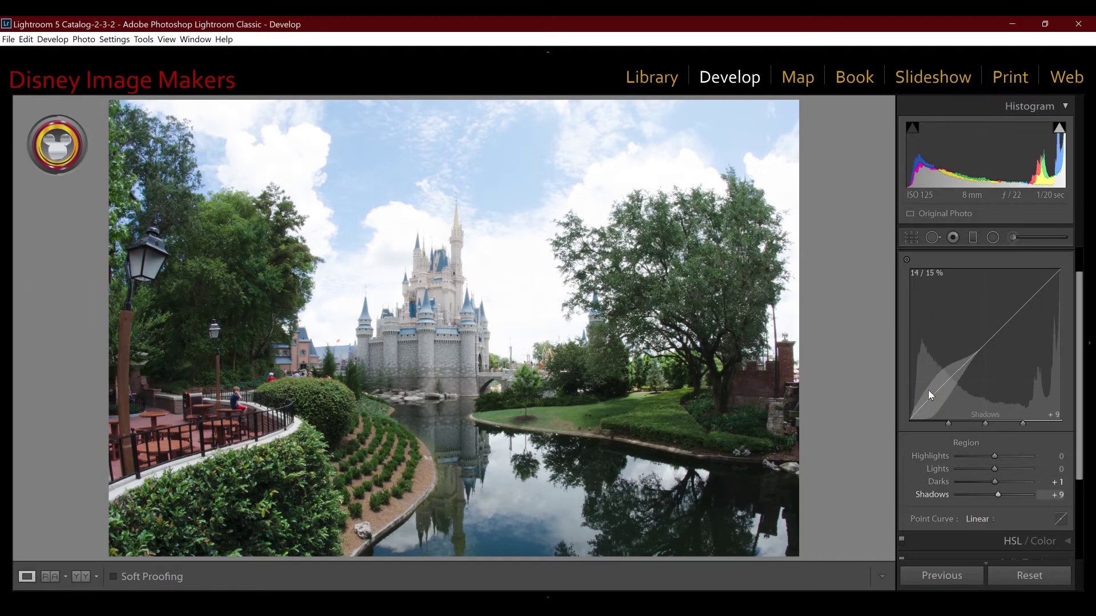
{"action": "mouse_move", "coordinate": [929, 391]}
{"action": "left_mouse_down"}
{"action": "mouse_move", "coordinate": [927, 358]}
{"action": "mouse_move", "coordinate": [942, 410]}
{"action": "mouse_move", "coordinate": [941, 375]}
{"action": "left_mouse_up"}
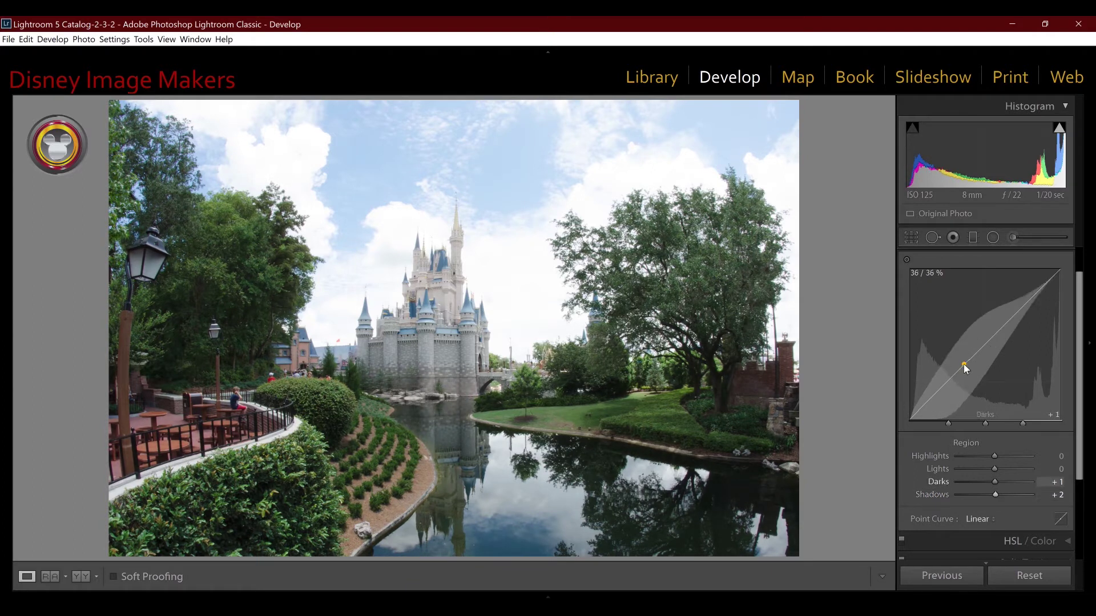
{"action": "left_click_drag", "start_coordinate": [964, 366], "coordinate": [965, 344]}
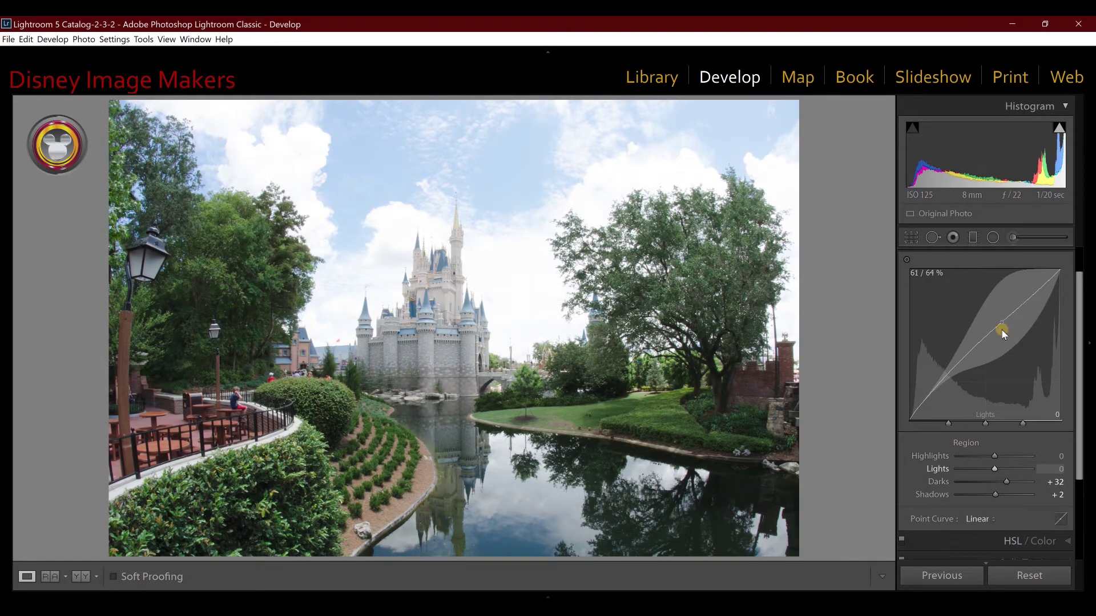
{"action": "mouse_move", "coordinate": [1000, 330]}
{"action": "left_mouse_down"}
{"action": "mouse_move", "coordinate": [996, 318]}
{"action": "mouse_move", "coordinate": [1003, 359]}
{"action": "mouse_move", "coordinate": [1003, 288]}
{"action": "mouse_move", "coordinate": [1010, 312]}
{"action": "left_mouse_up"}
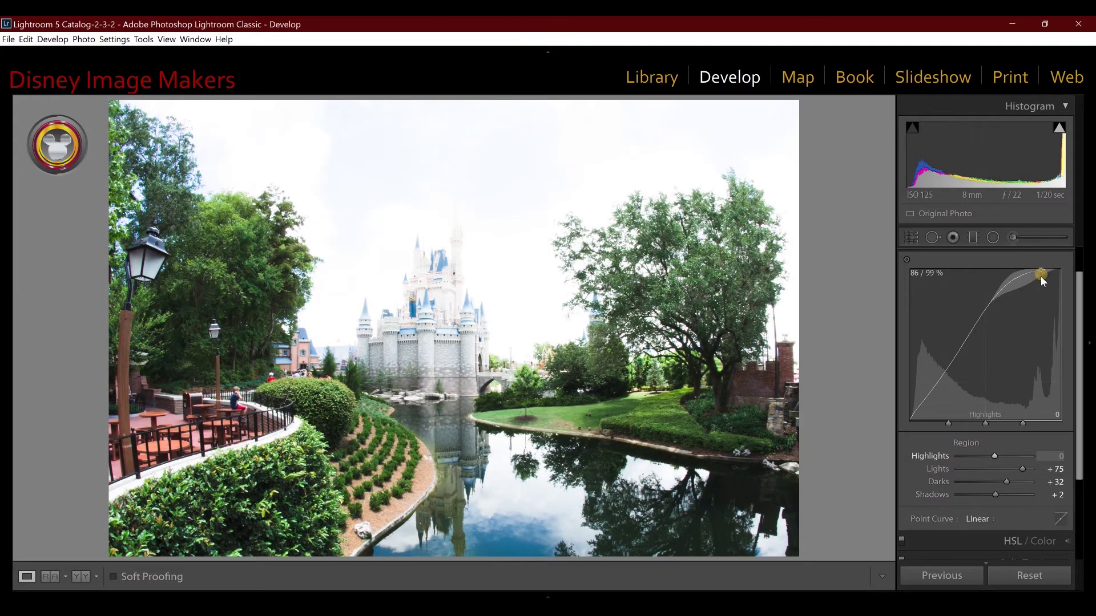
{"action": "left_click_drag", "start_coordinate": [1040, 276], "coordinate": [1042, 291]}
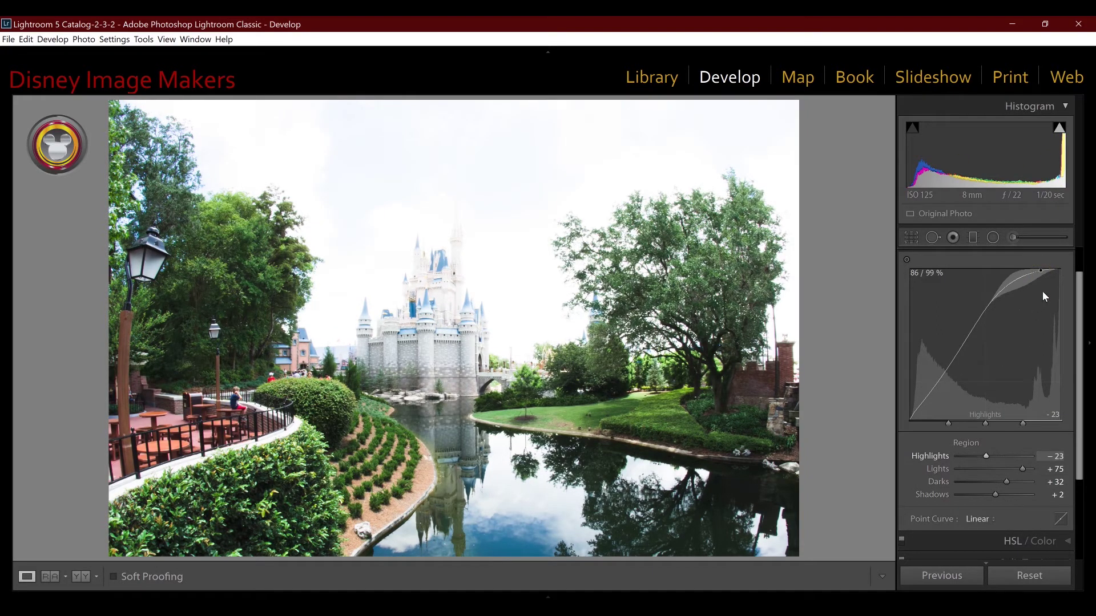
Step: Reset Highlights, Lights, Darks and Shadows to 0
{"action": "double_click", "coordinate": [944, 456]}
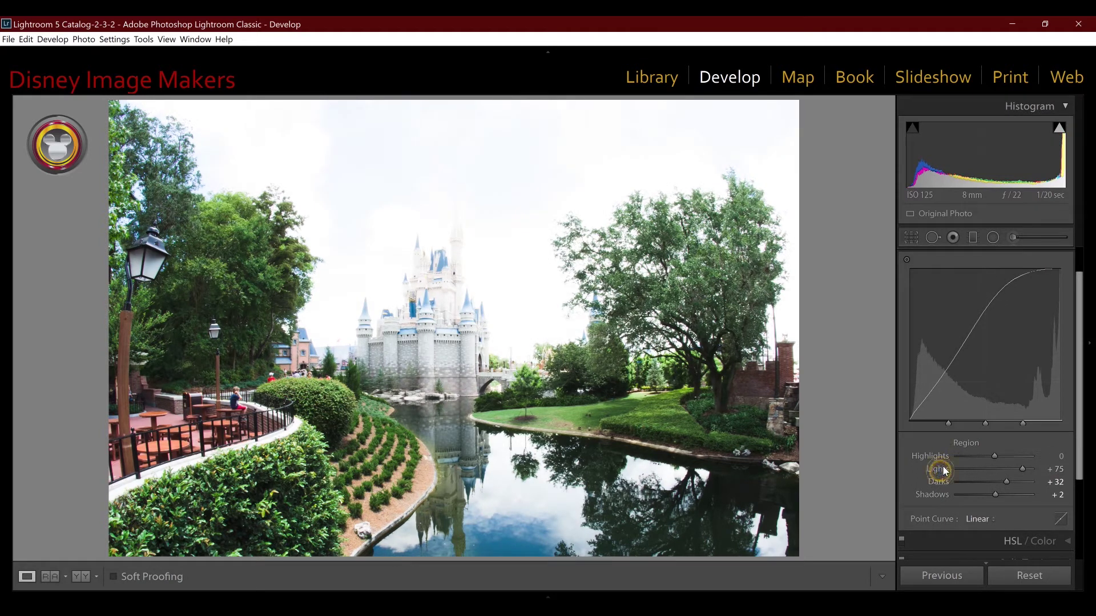
{"action": "double_click", "coordinate": [939, 472]}
{"action": "double_click", "coordinate": [943, 483]}
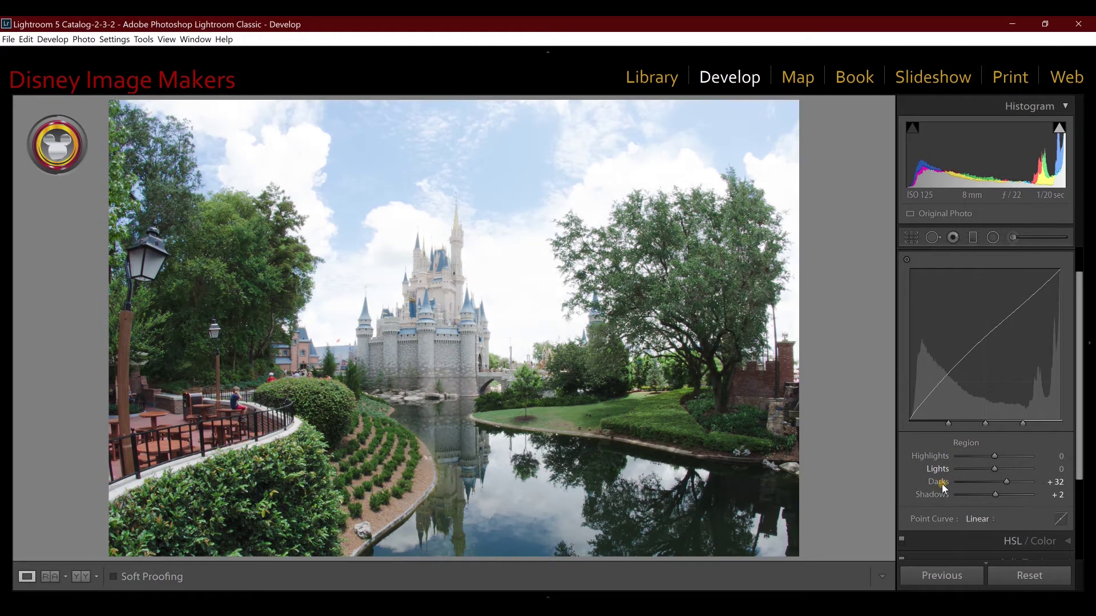
{"action": "double_click", "coordinate": [939, 495]}
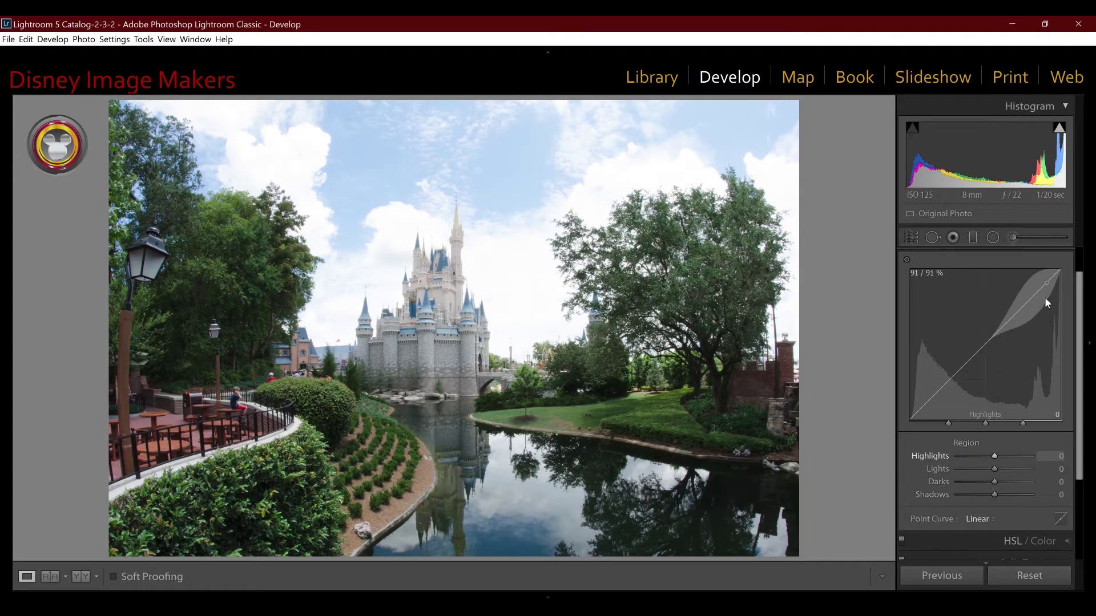
Step: Move the highlights split point left to 55 and darken Highlights to -100
{"action": "mouse_move", "coordinate": [1026, 426]}
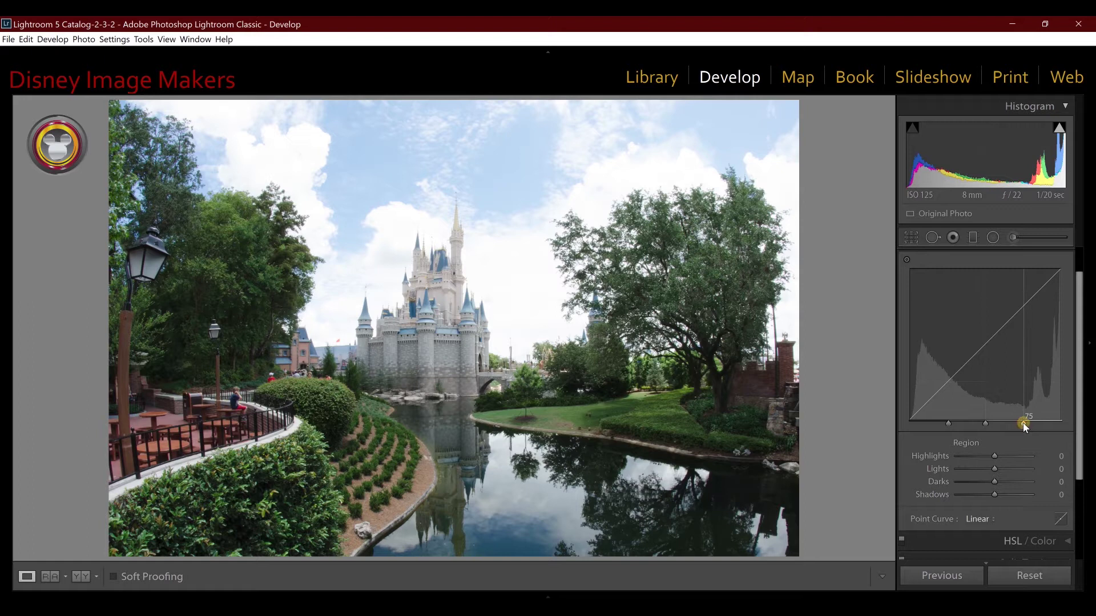
{"action": "left_click_drag", "start_coordinate": [1024, 425], "coordinate": [998, 425]}
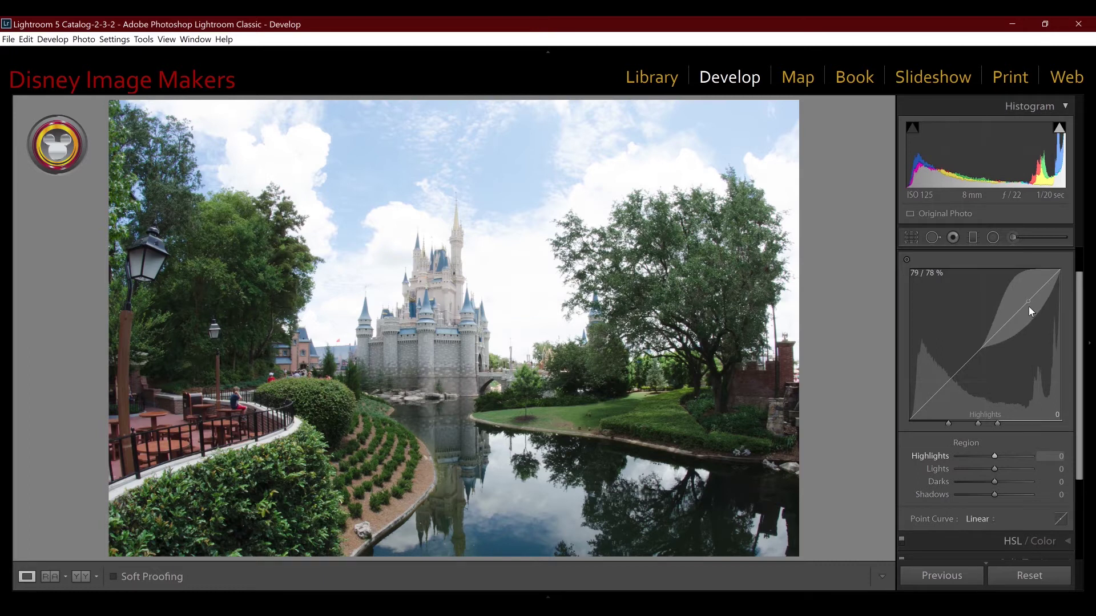
{"action": "left_click_drag", "start_coordinate": [1029, 308], "coordinate": [1032, 349]}
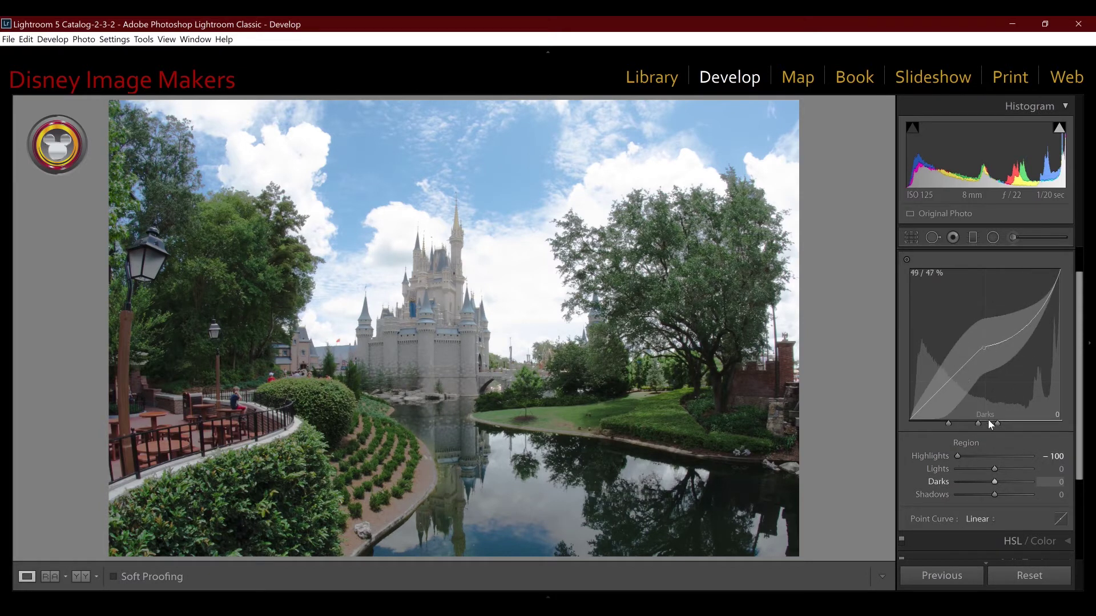
Step: Reposition the highlights, midtone and shadows-darks split points under the tone curve
{"action": "left_click_drag", "start_coordinate": [998, 423], "coordinate": [1058, 423]}
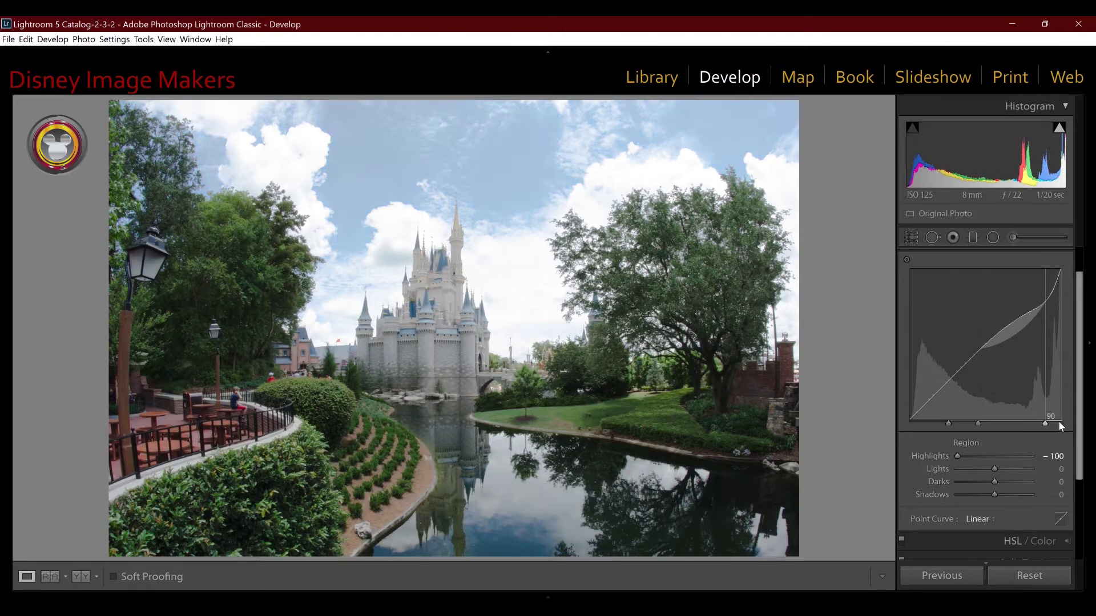
{"action": "mouse_move", "coordinate": [1044, 423]}
{"action": "left_mouse_down"}
{"action": "mouse_move", "coordinate": [987, 423]}
{"action": "mouse_move", "coordinate": [1011, 423]}
{"action": "mouse_move", "coordinate": [982, 432]}
{"action": "mouse_move", "coordinate": [1001, 433]}
{"action": "mouse_move", "coordinate": [985, 436]}
{"action": "mouse_move", "coordinate": [1008, 468]}
{"action": "left_mouse_up"}
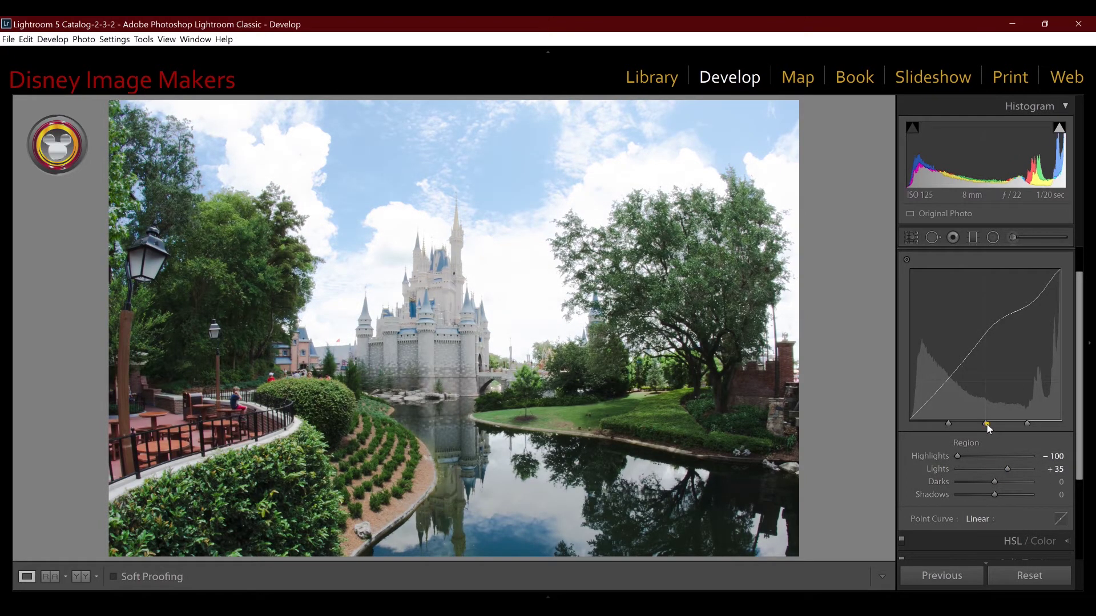
{"action": "mouse_move", "coordinate": [988, 425]}
{"action": "left_mouse_down"}
{"action": "mouse_move", "coordinate": [1010, 430]}
{"action": "mouse_move", "coordinate": [956, 429]}
{"action": "mouse_move", "coordinate": [991, 430]}
{"action": "left_mouse_up"}
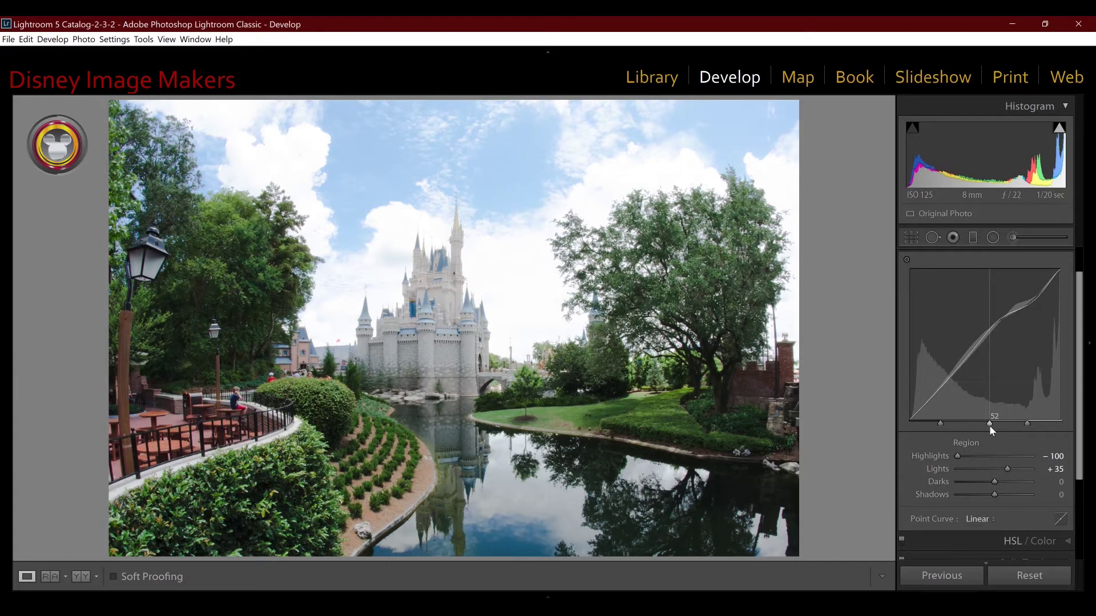
{"action": "left_click_drag", "start_coordinate": [941, 423], "coordinate": [1025, 424]}
Step: Reset Highlights and Lights to 0 after selecting each region slider
{"action": "double_click", "coordinate": [930, 456]}
{"action": "left_click", "coordinate": [939, 471]}
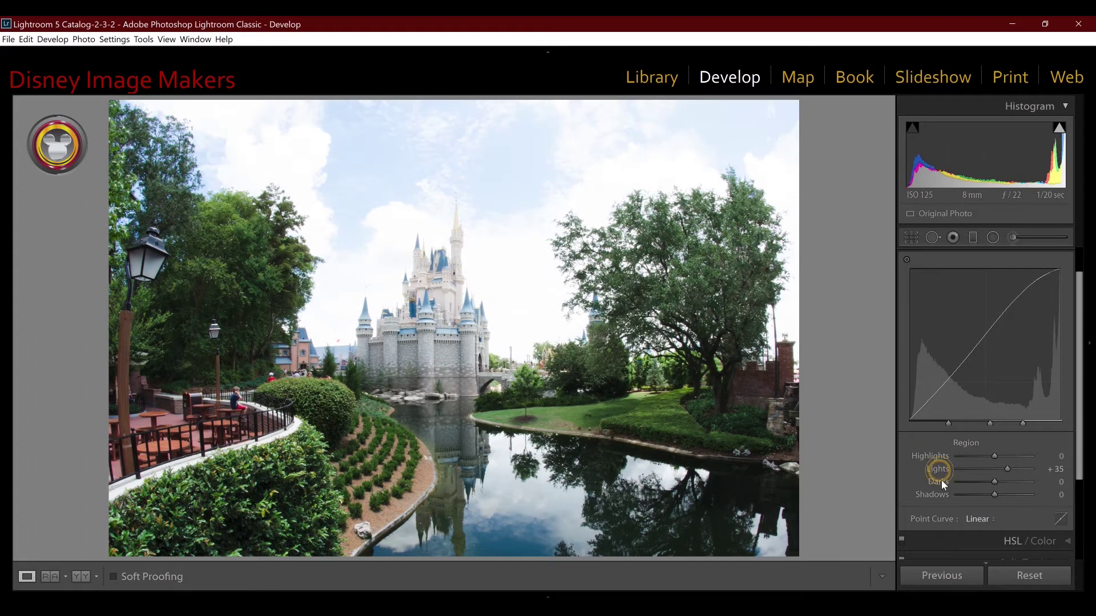
{"action": "left_click", "coordinate": [939, 482]}
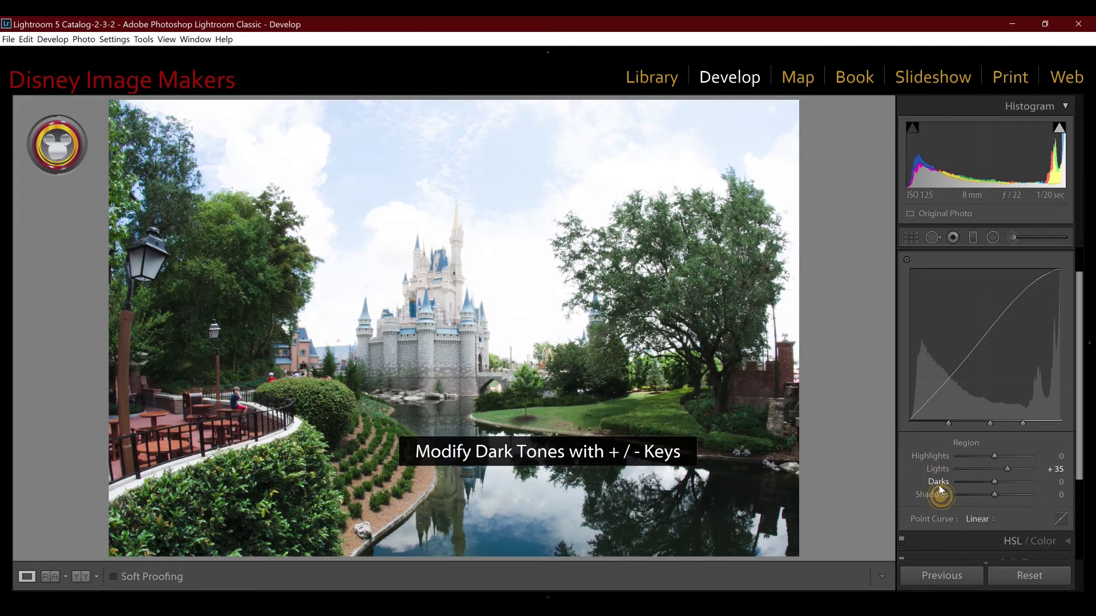
{"action": "left_click", "coordinate": [941, 493]}
{"action": "double_click", "coordinate": [937, 469]}
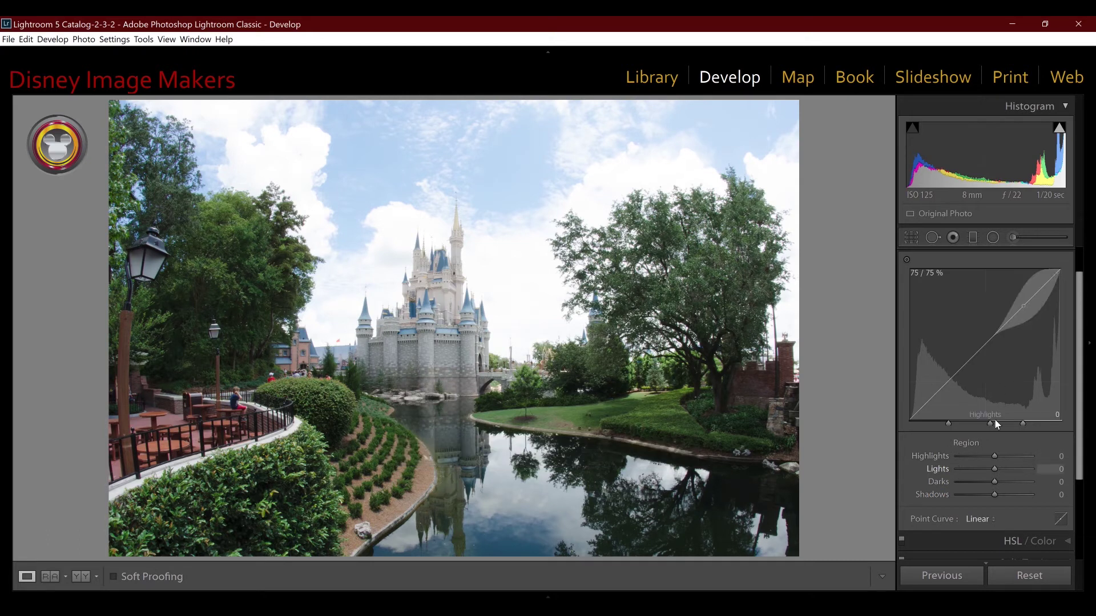
Step: Darken Highlights, raise Shadows to +38, and slightly darken Darks and Lights
{"action": "left_click_drag", "start_coordinate": [995, 457], "coordinate": [964, 460]}
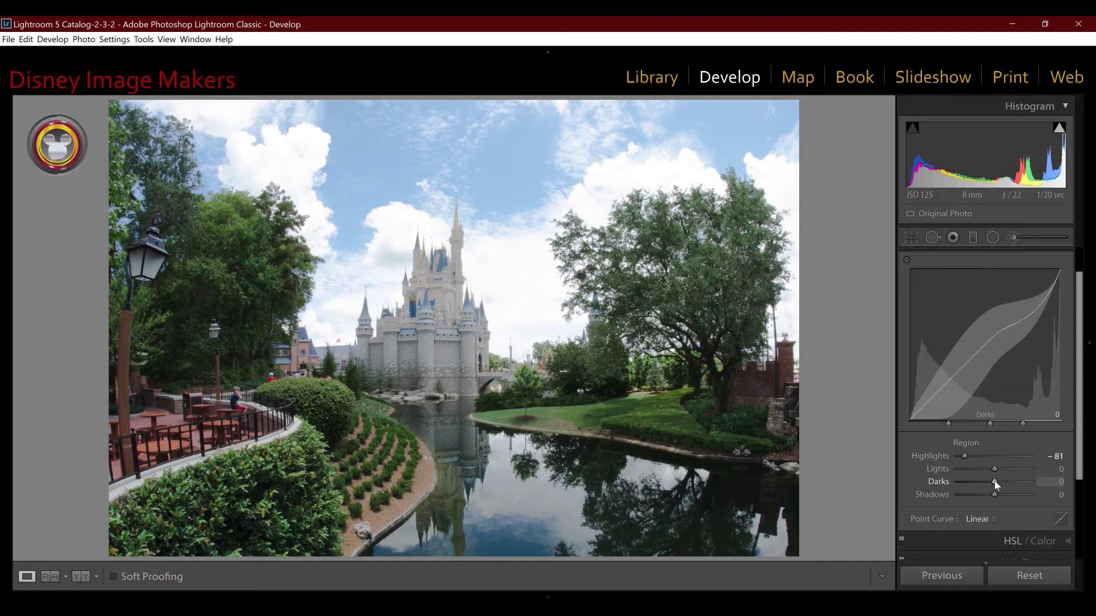
{"action": "left_click_drag", "start_coordinate": [995, 494], "coordinate": [1009, 494]}
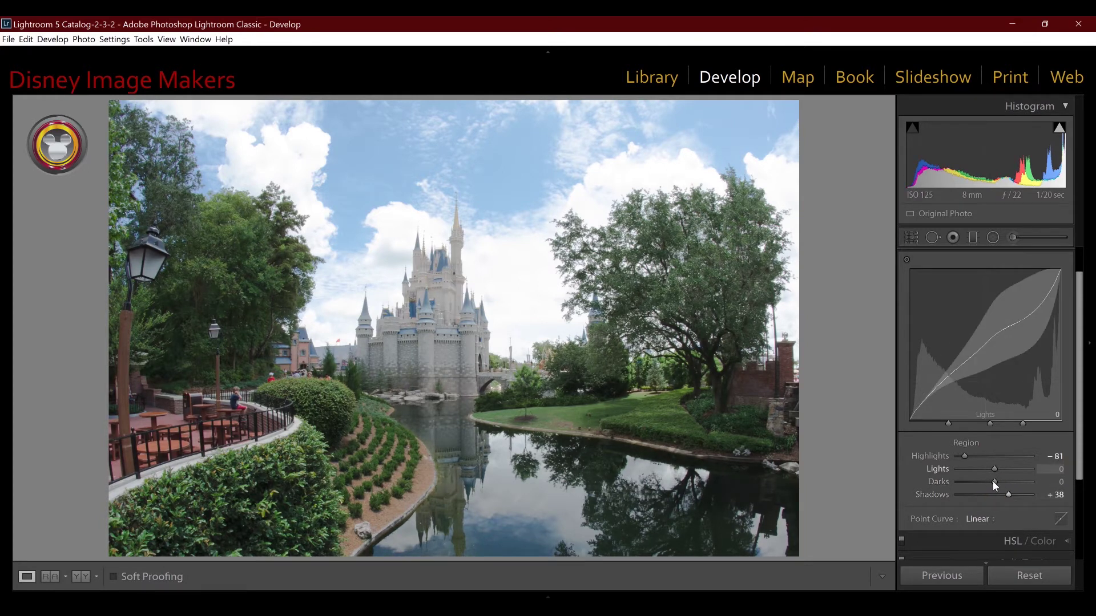
{"action": "mouse_move", "coordinate": [992, 482]}
{"action": "left_mouse_down"}
{"action": "mouse_move", "coordinate": [962, 482]}
{"action": "mouse_move", "coordinate": [981, 484]}
{"action": "left_mouse_up"}
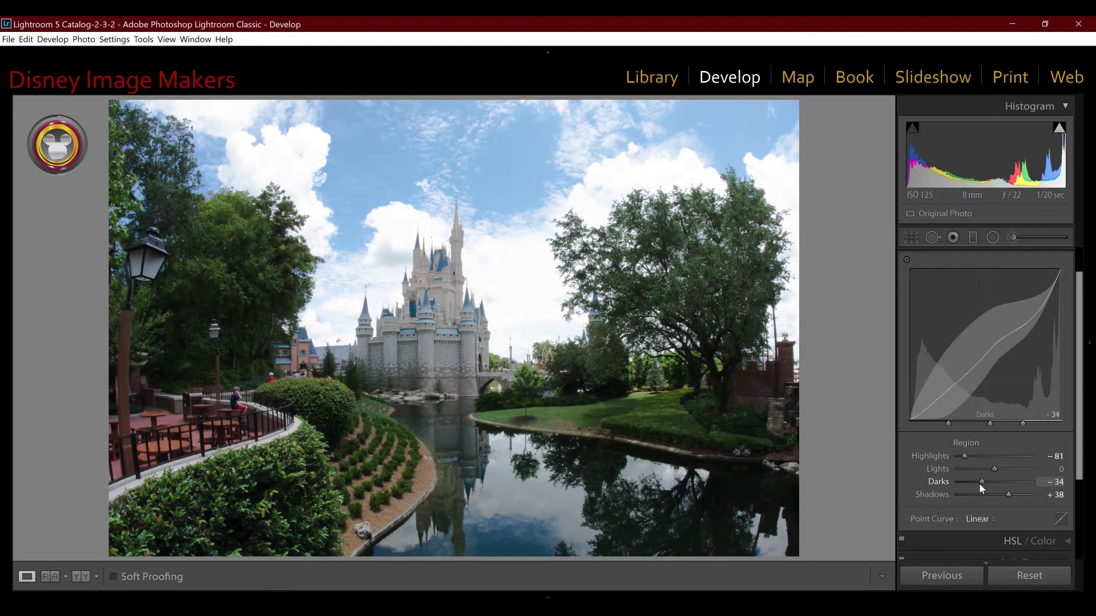
{"action": "left_click_drag", "start_coordinate": [992, 469], "coordinate": [974, 469]}
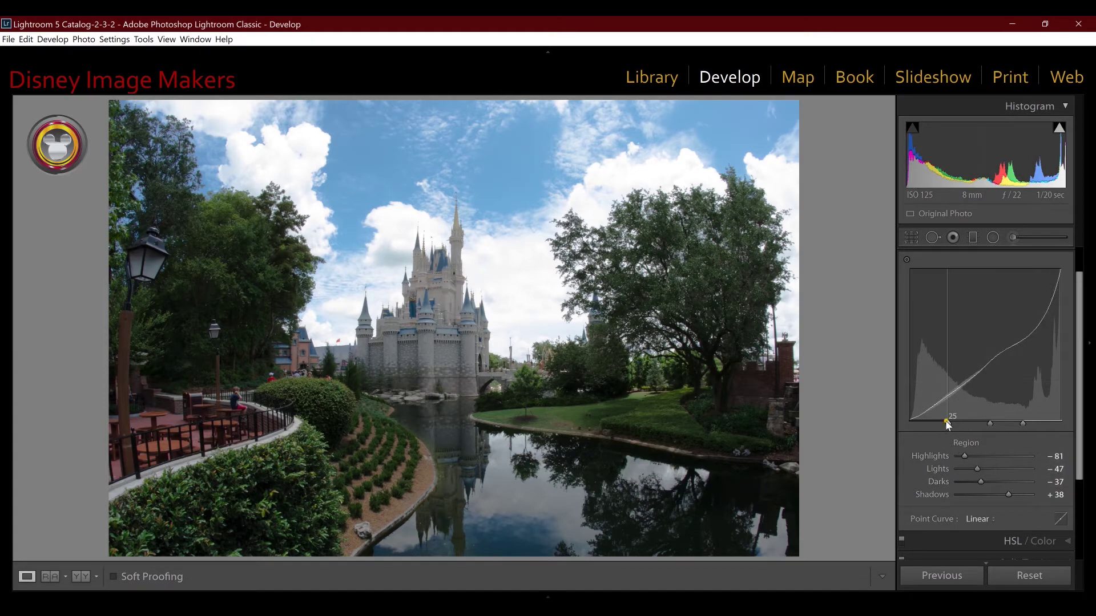
Step: Reset all four region sliders back to 0
{"action": "double_click", "coordinate": [933, 454]}
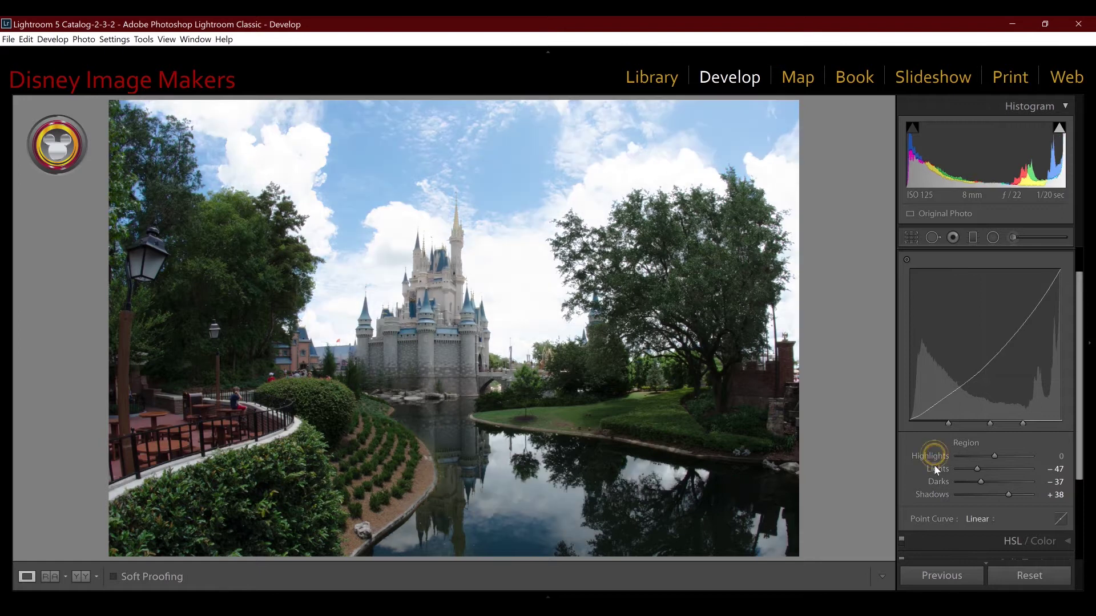
{"action": "double_click", "coordinate": [934, 468]}
{"action": "double_click", "coordinate": [931, 481]}
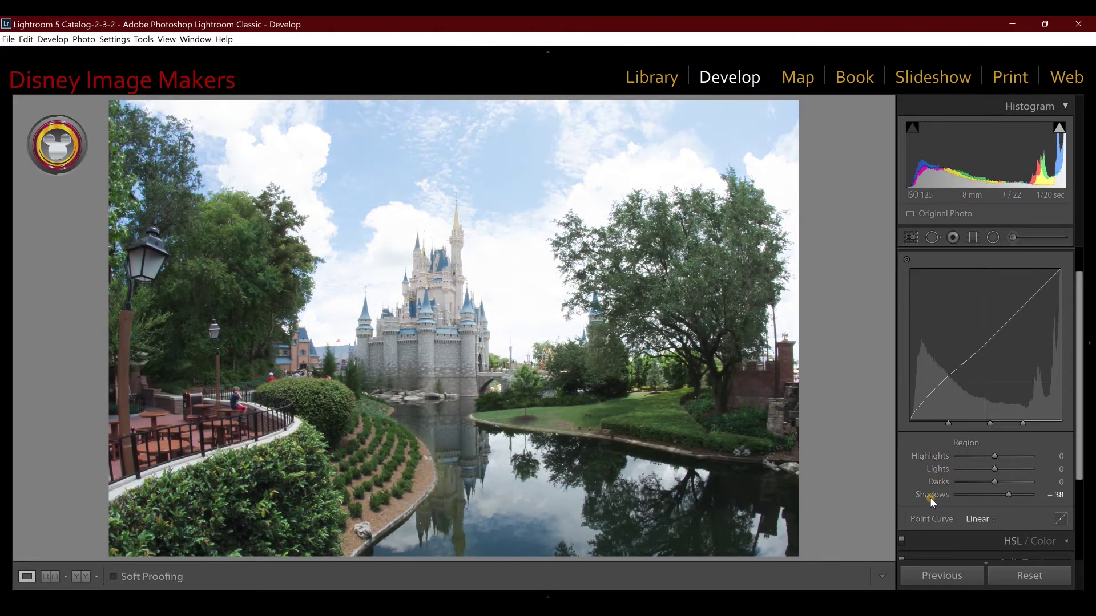
{"action": "double_click", "coordinate": [931, 494]}
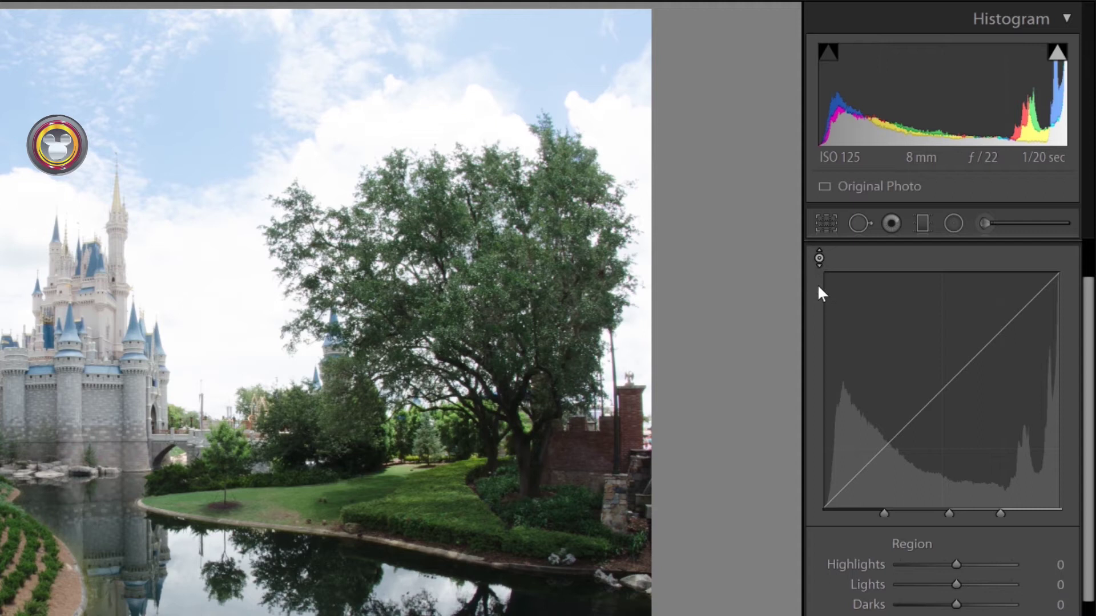
Step: Using the targeted adjustment tool, drag down on the sky to push Highlights to -100
{"action": "left_click", "coordinate": [818, 258]}
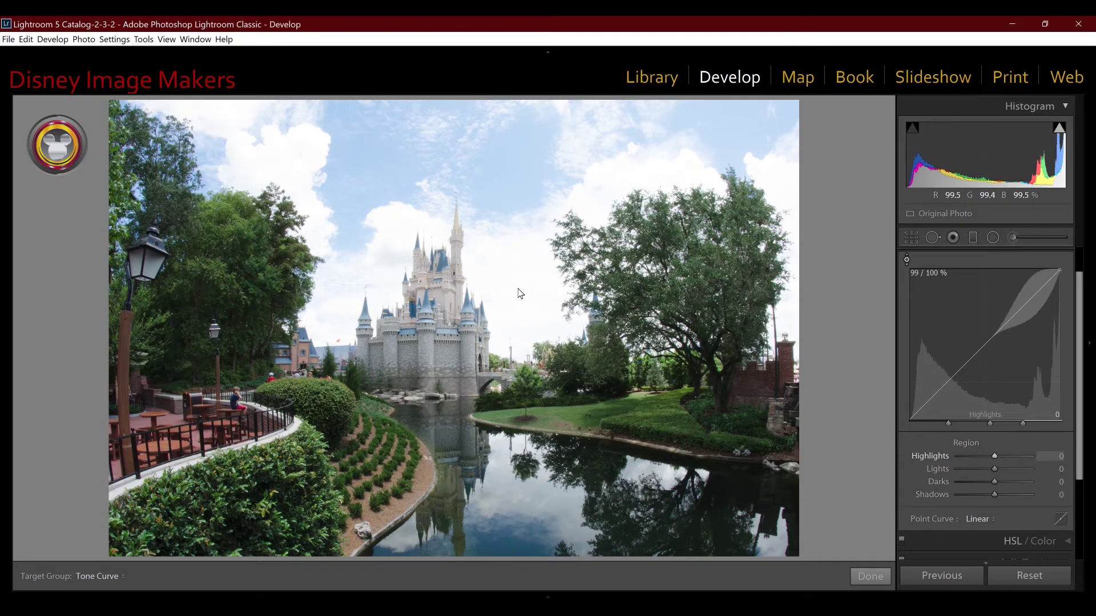
{"action": "left_click", "coordinate": [518, 292]}
{"action": "left_click_drag", "start_coordinate": [517, 293], "coordinate": [513, 334]}
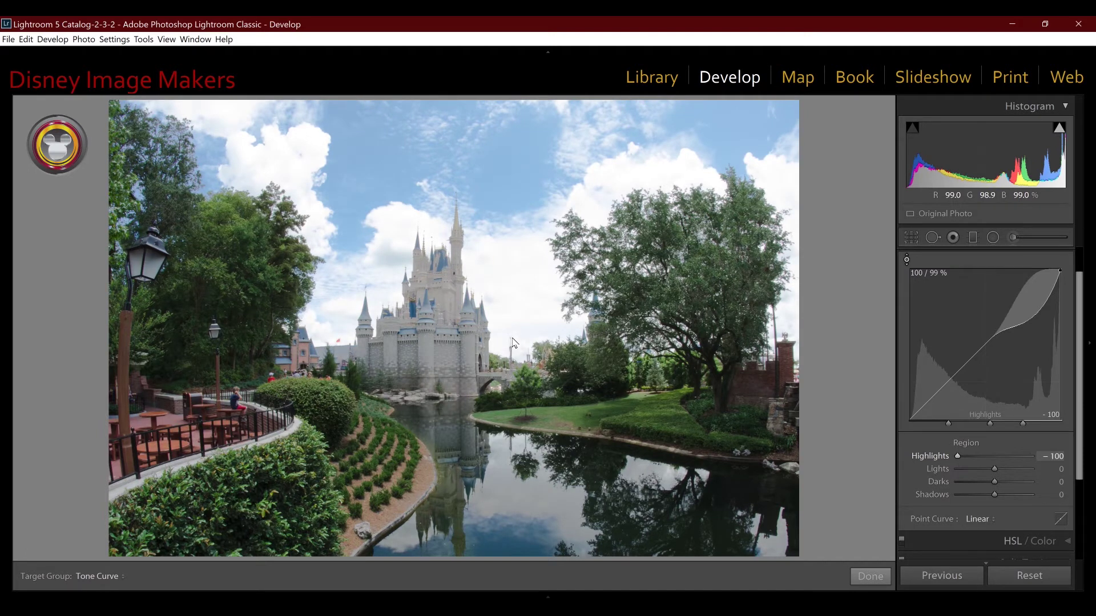
Step: Drag on the trees to lift Shadows to +93, then raise the sky Highlights to -67
{"action": "left_click", "coordinate": [199, 301]}
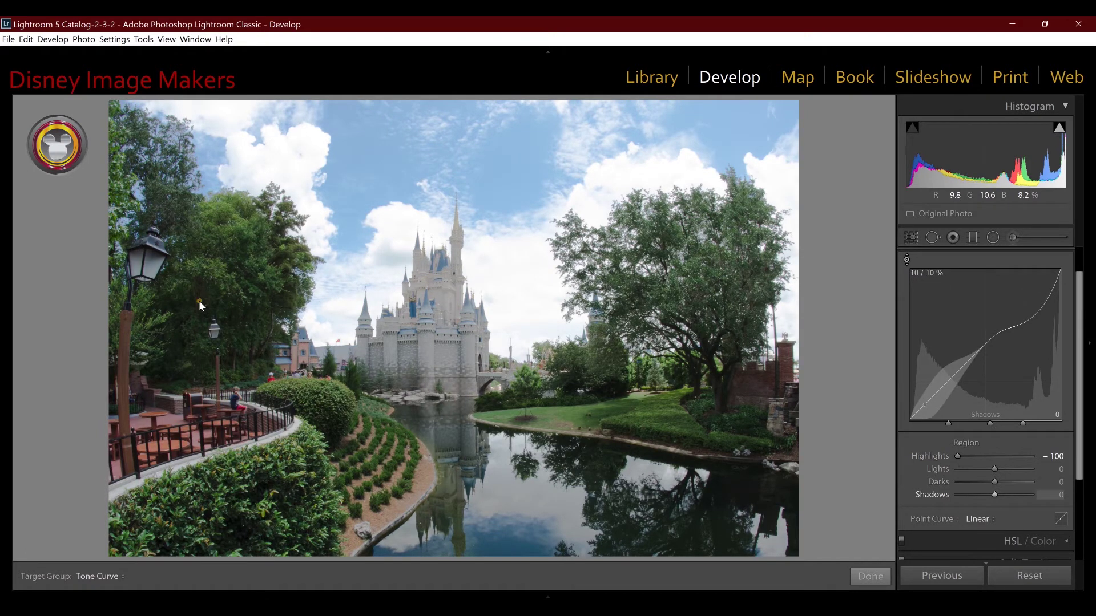
{"action": "left_click_drag", "start_coordinate": [199, 304], "coordinate": [207, 268]}
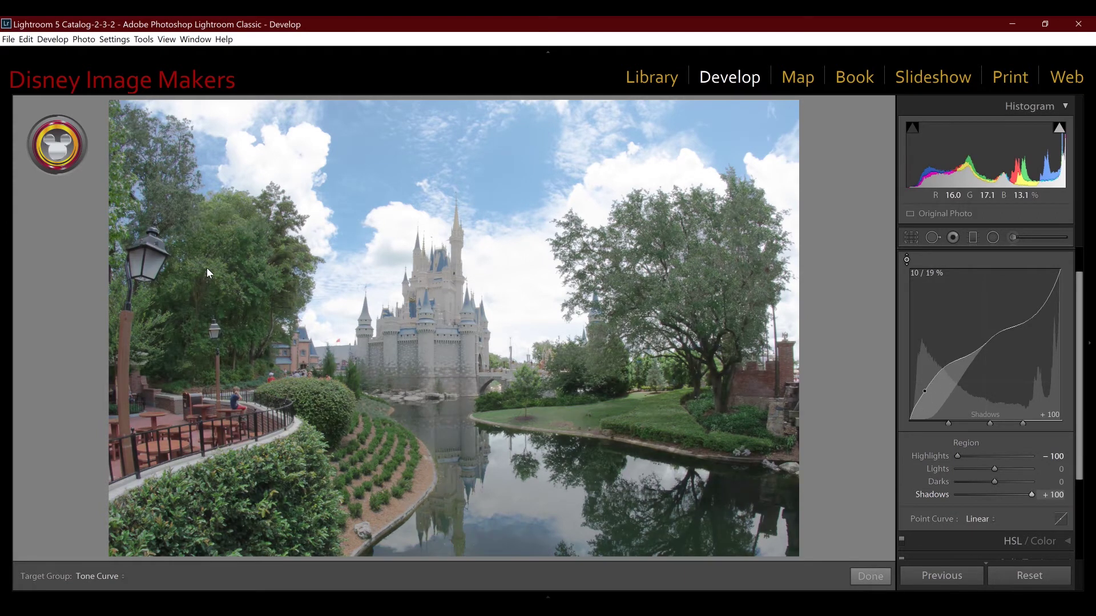
{"action": "mouse_move", "coordinate": [207, 268]}
{"action": "left_mouse_down"}
{"action": "mouse_move", "coordinate": [201, 324]}
{"action": "mouse_move", "coordinate": [202, 272]}
{"action": "left_mouse_up"}
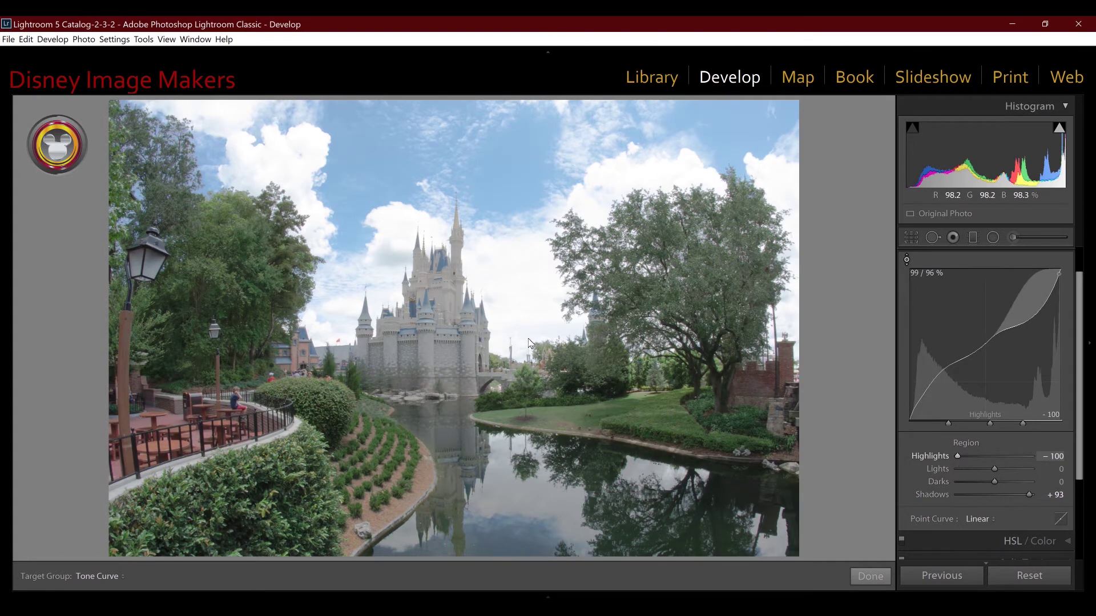
{"action": "left_click_drag", "start_coordinate": [520, 369], "coordinate": [775, 272]}
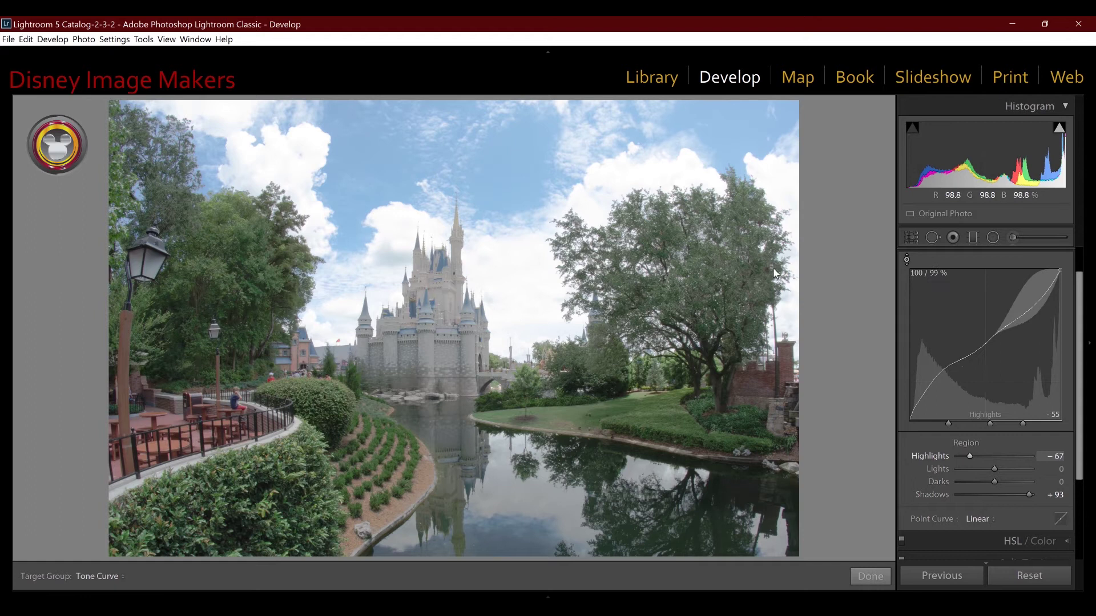
Step: Turn off the targeted tool and reset Highlights, Lights and Shadows to 0
{"action": "left_click", "coordinate": [907, 261]}
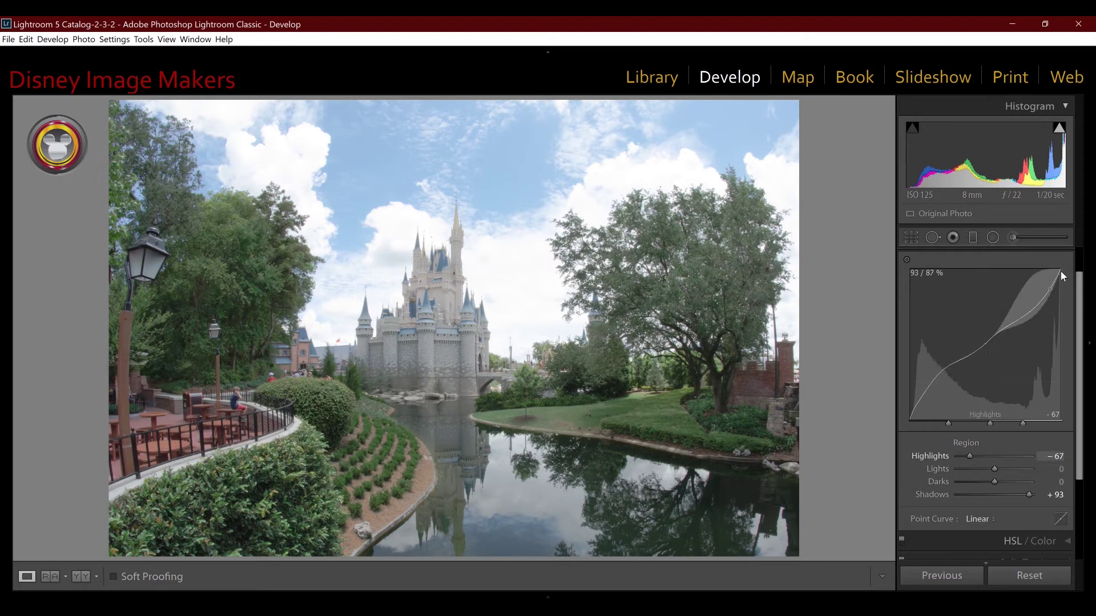
{"action": "double_click", "coordinate": [933, 455]}
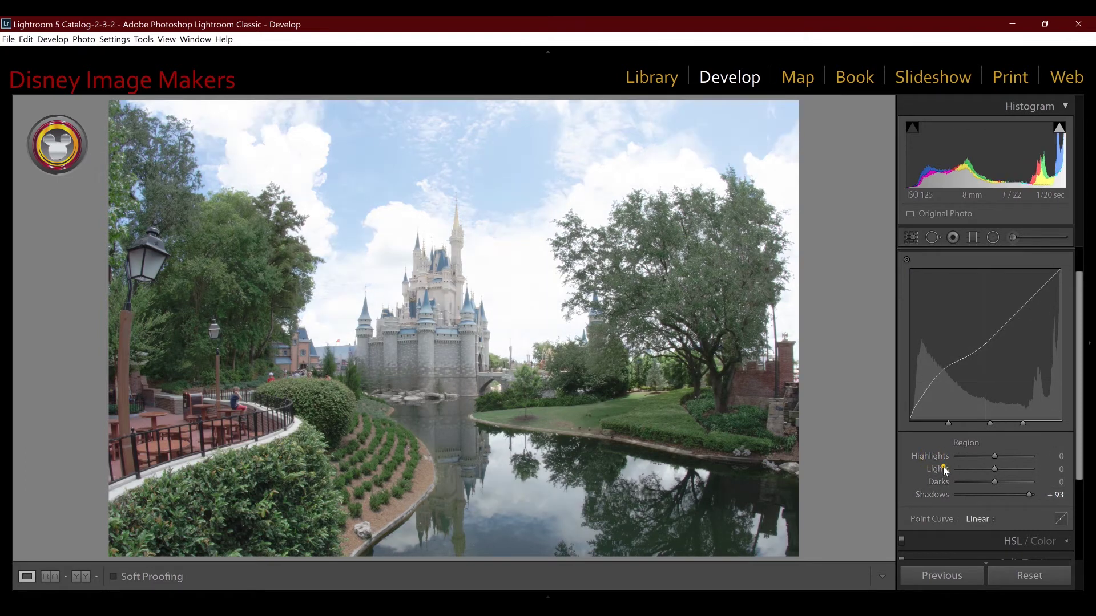
{"action": "double_click", "coordinate": [942, 469]}
{"action": "double_click", "coordinate": [941, 498]}
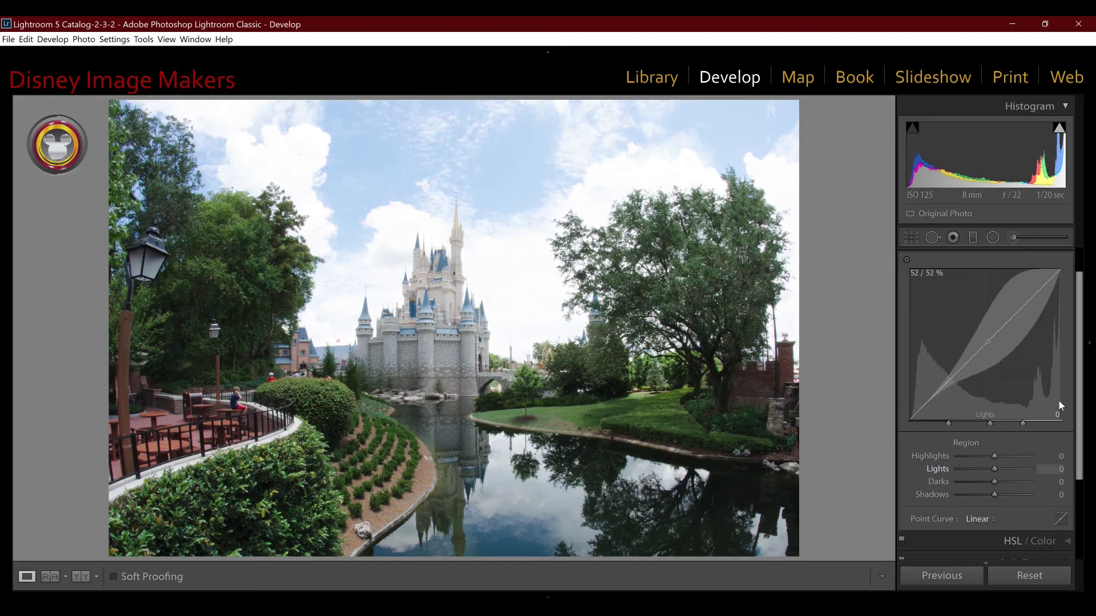
Step: Try the Medium Contrast and Strong Contrast point curve presets, then return to Linear
{"action": "left_click_drag", "start_coordinate": [1077, 351], "coordinate": [1080, 465]}
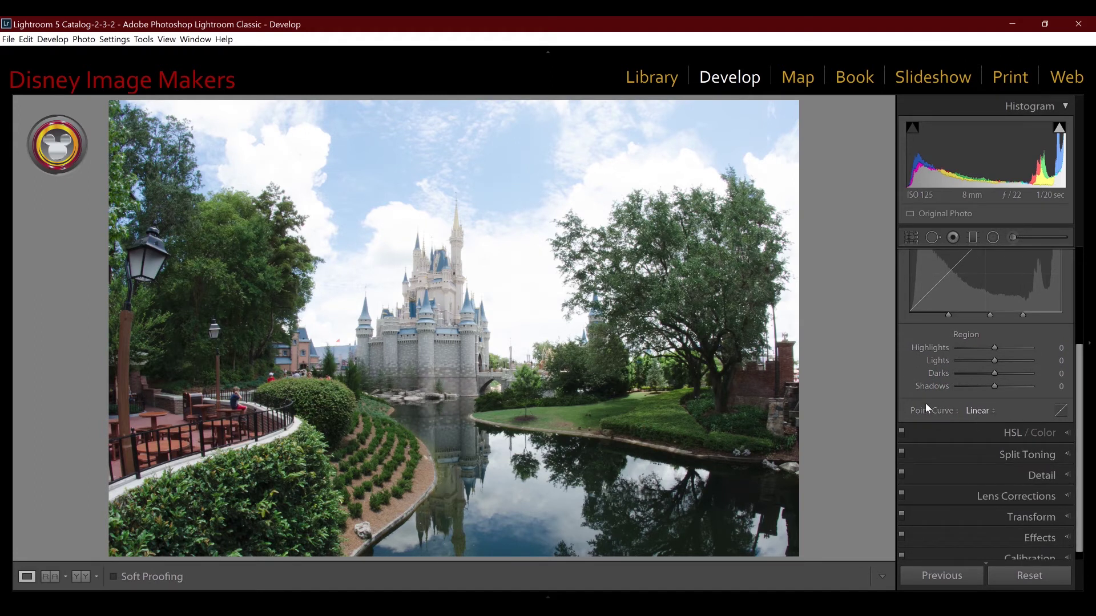
{"action": "left_click", "coordinate": [977, 411]}
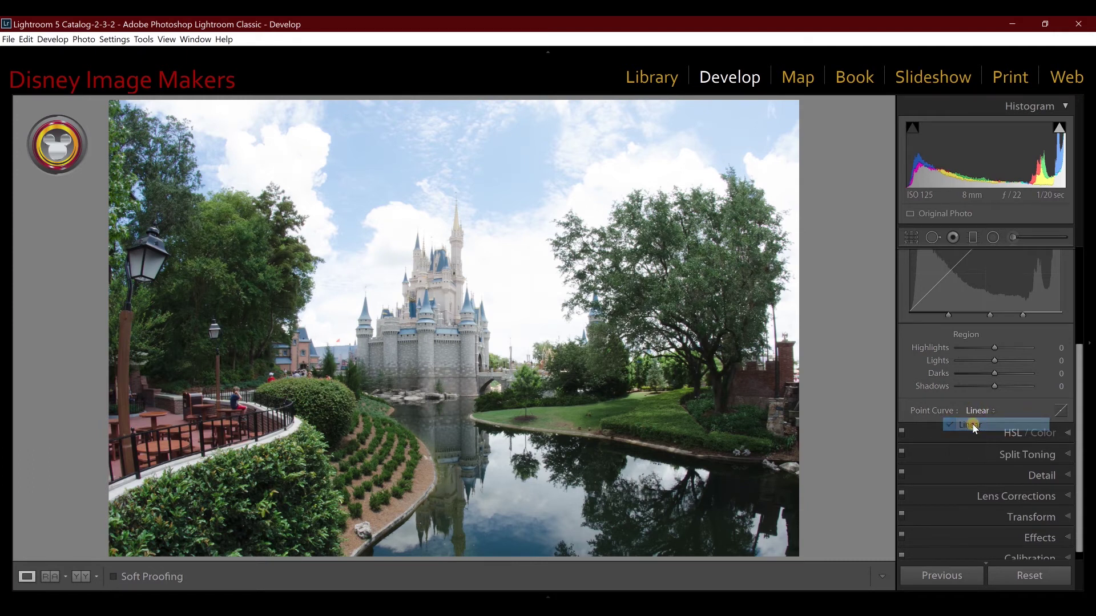
{"action": "left_click", "coordinate": [972, 425]}
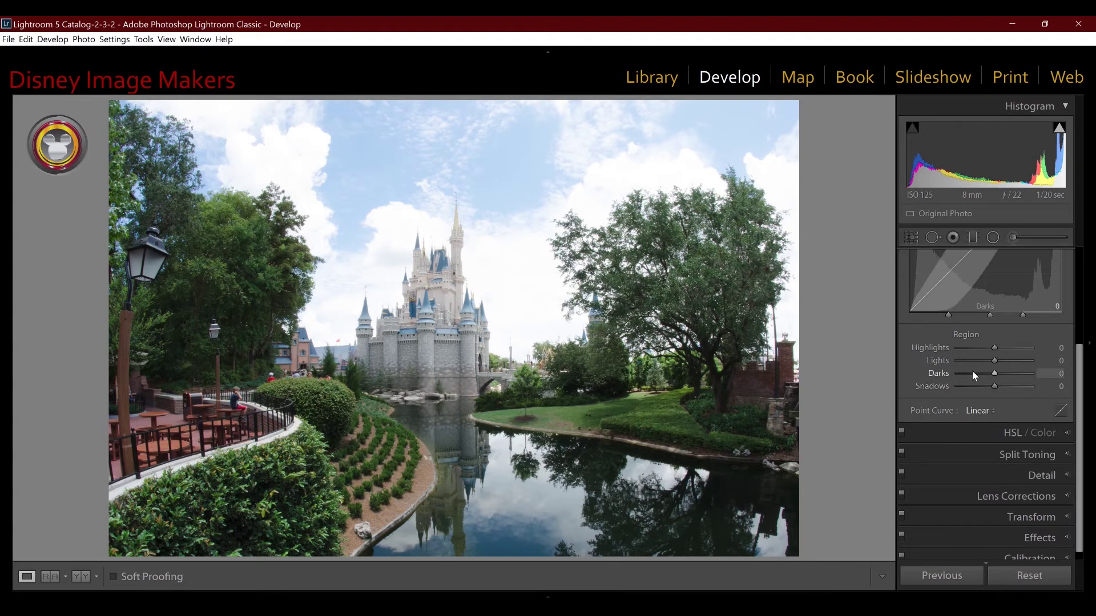
{"action": "left_click", "coordinate": [981, 410]}
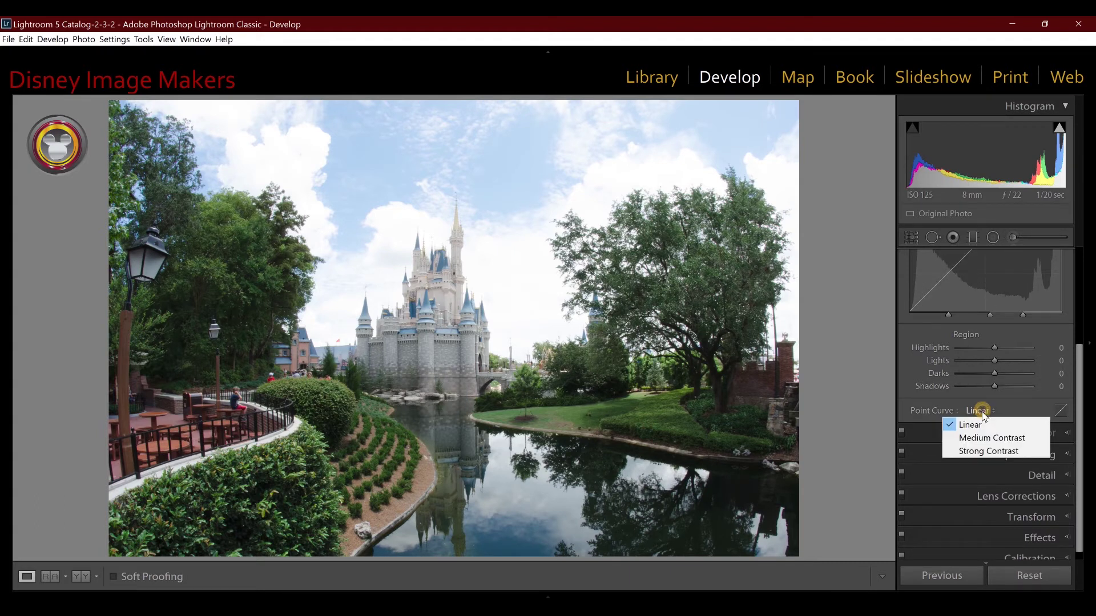
{"action": "left_click", "coordinate": [989, 438]}
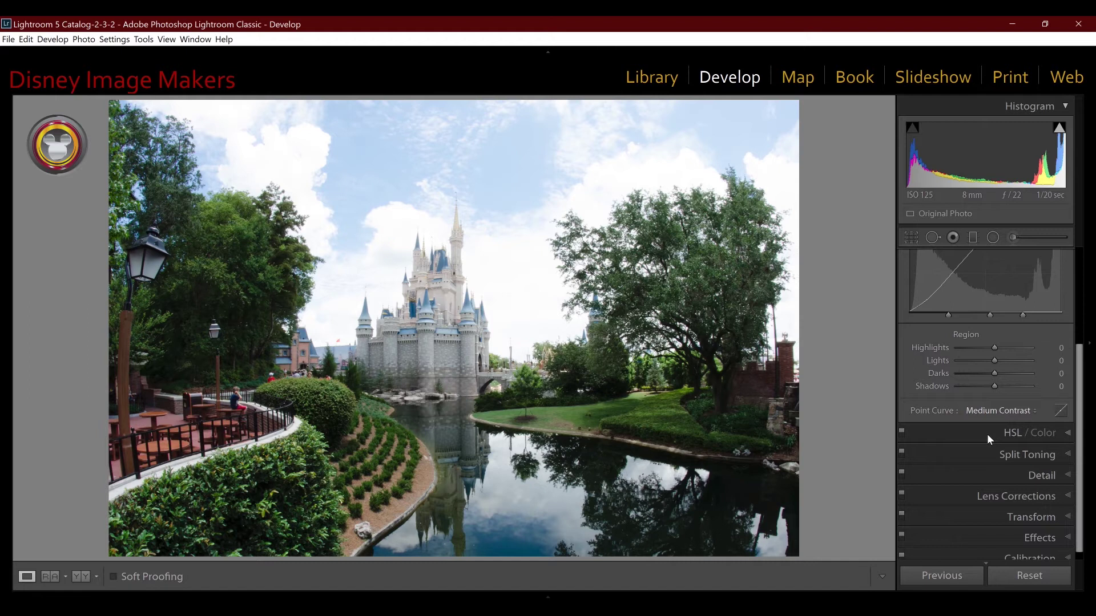
{"action": "left_click", "coordinate": [990, 411]}
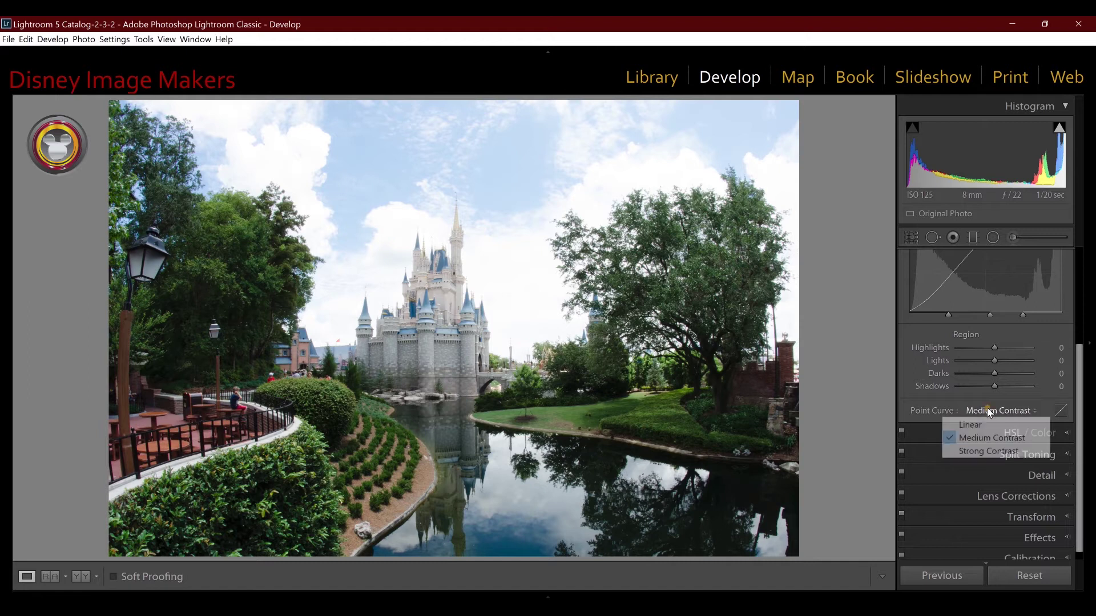
{"action": "left_click", "coordinate": [983, 452]}
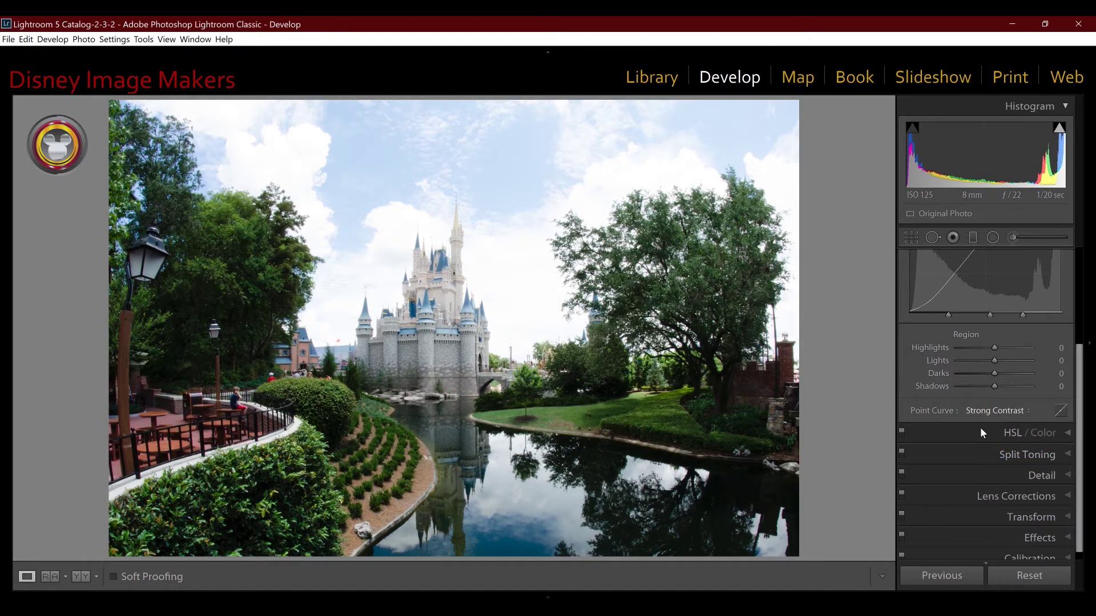
{"action": "left_click", "coordinate": [965, 411]}
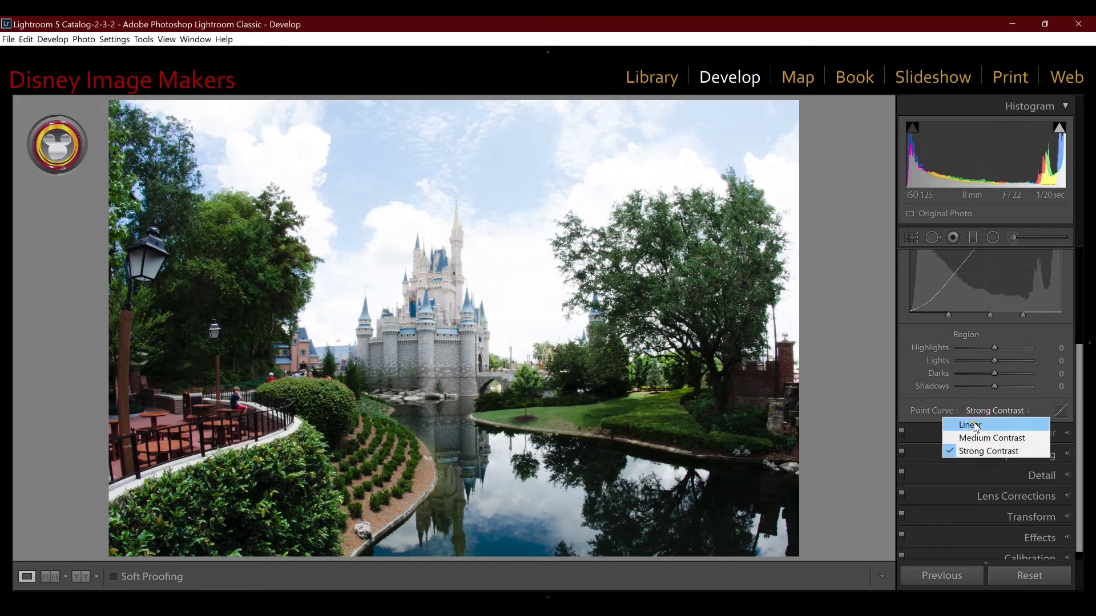
{"action": "left_click", "coordinate": [976, 425]}
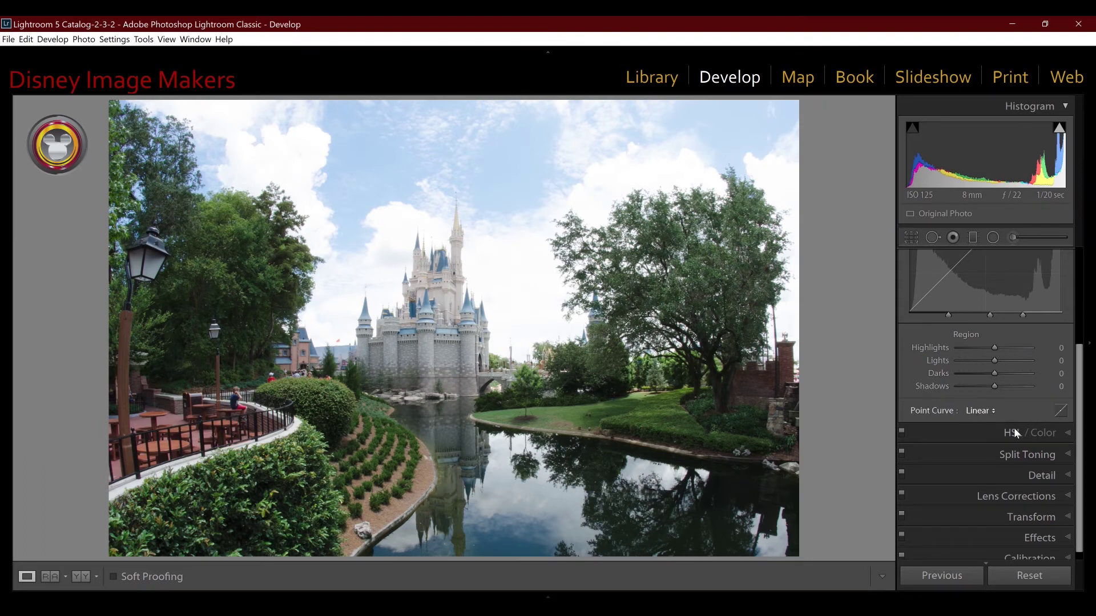
Step: Switch to the editable point curve and add three control points, adjusting the second
{"action": "left_click", "coordinate": [1060, 414]}
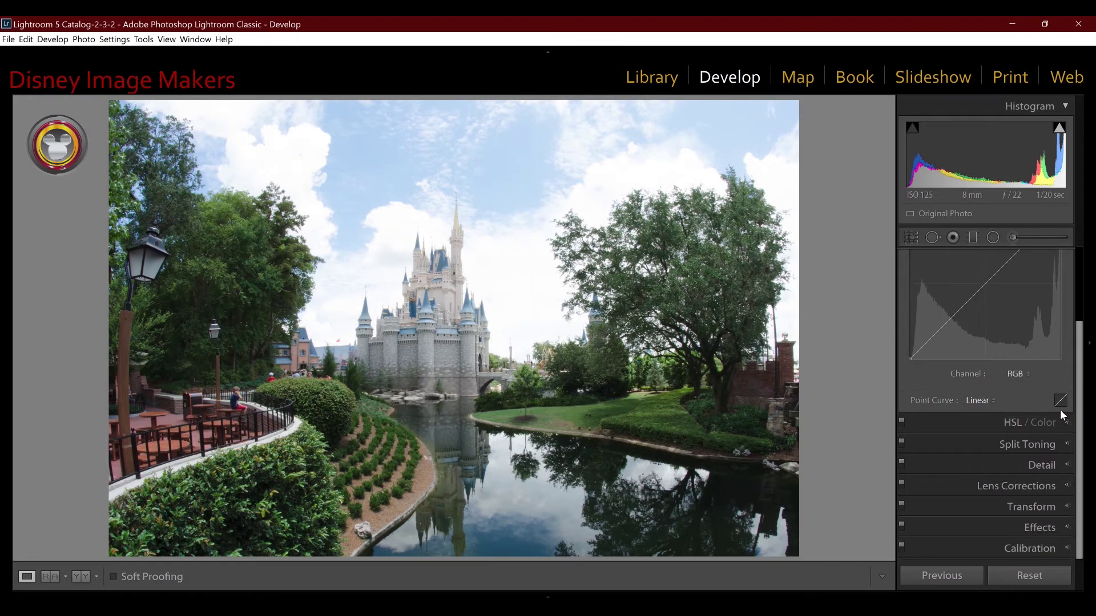
{"action": "left_click_drag", "start_coordinate": [1080, 388], "coordinate": [1082, 337]}
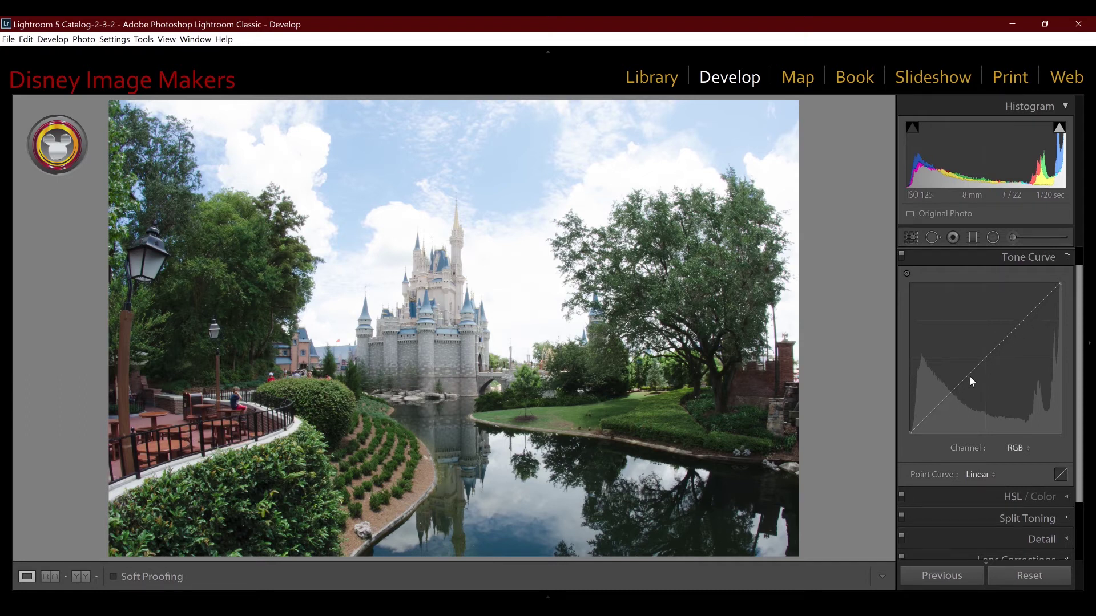
{"action": "left_click", "coordinate": [981, 357]}
{"action": "left_click", "coordinate": [1006, 332]}
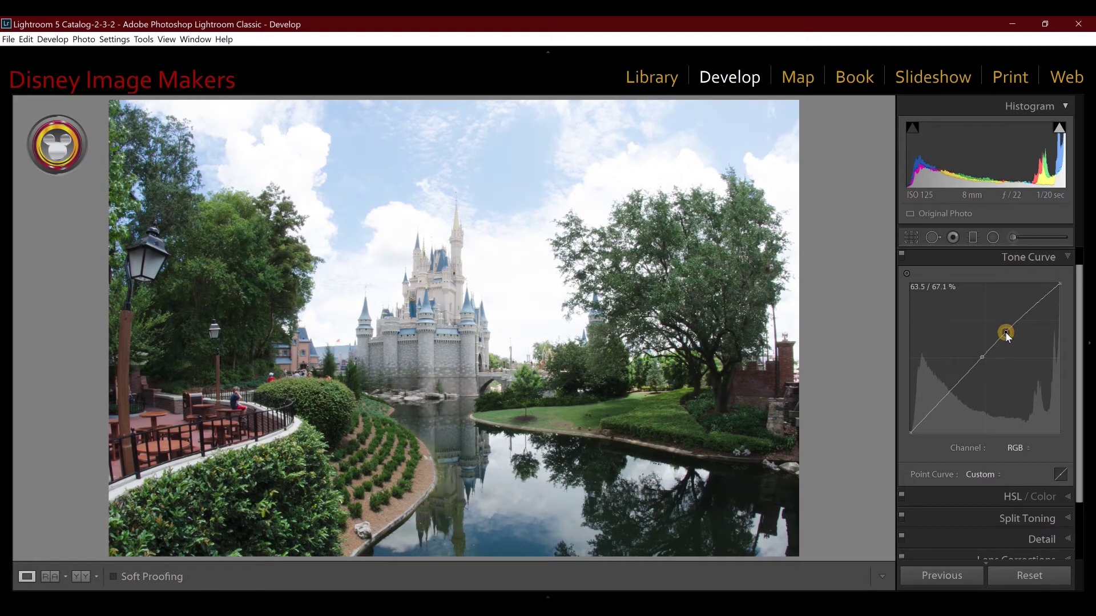
{"action": "left_click", "coordinate": [1029, 308]}
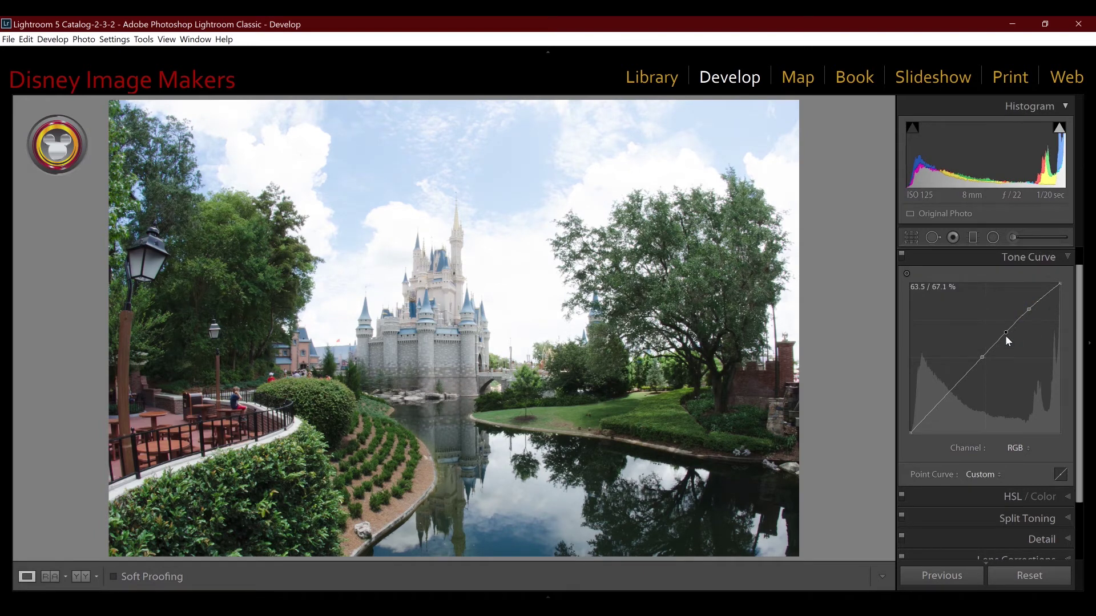
{"action": "mouse_move", "coordinate": [1006, 336]}
{"action": "left_mouse_down"}
{"action": "mouse_move", "coordinate": [1011, 358]}
{"action": "mouse_move", "coordinate": [1011, 308]}
{"action": "mouse_move", "coordinate": [1012, 317]}
{"action": "left_mouse_up"}
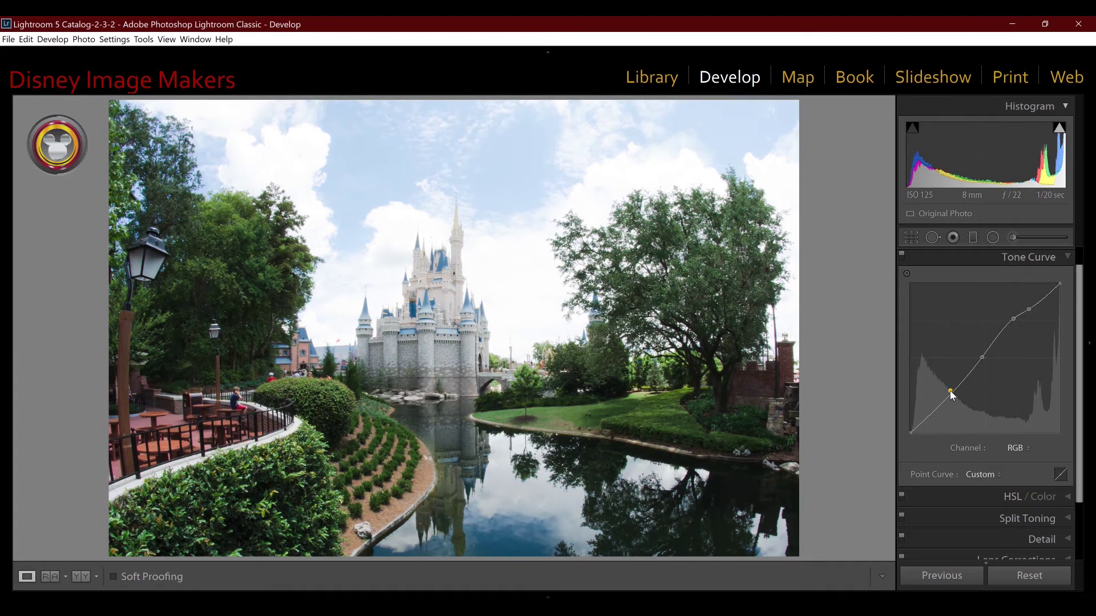
Step: Add shadow points, lower the curve's top, and bend it into an extreme posterized Custom shape
{"action": "left_click_drag", "start_coordinate": [950, 391], "coordinate": [944, 367]}
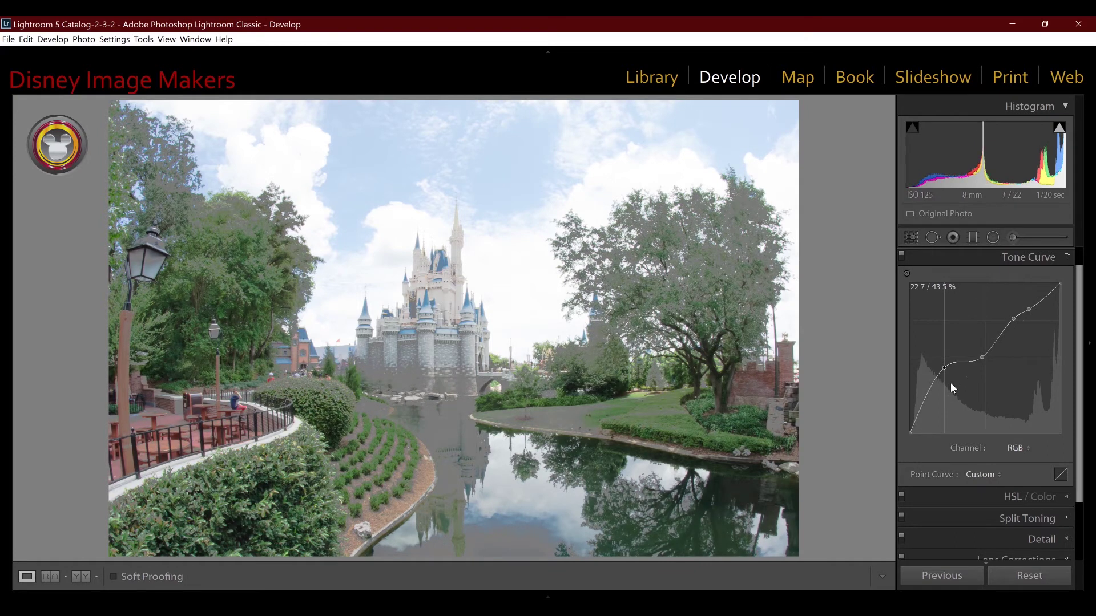
{"action": "mouse_move", "coordinate": [944, 368]}
{"action": "left_mouse_down"}
{"action": "mouse_move", "coordinate": [958, 408]}
{"action": "mouse_move", "coordinate": [949, 381]}
{"action": "left_mouse_up"}
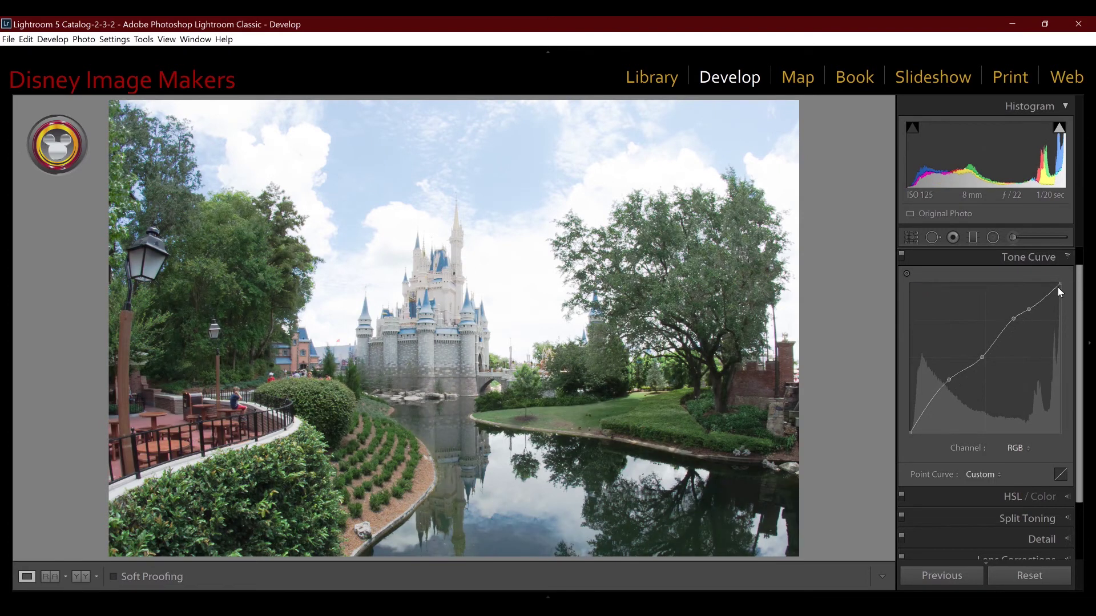
{"action": "mouse_move", "coordinate": [1059, 288]}
{"action": "left_mouse_down"}
{"action": "mouse_move", "coordinate": [1055, 312]}
{"action": "mouse_move", "coordinate": [1053, 295]}
{"action": "left_mouse_up"}
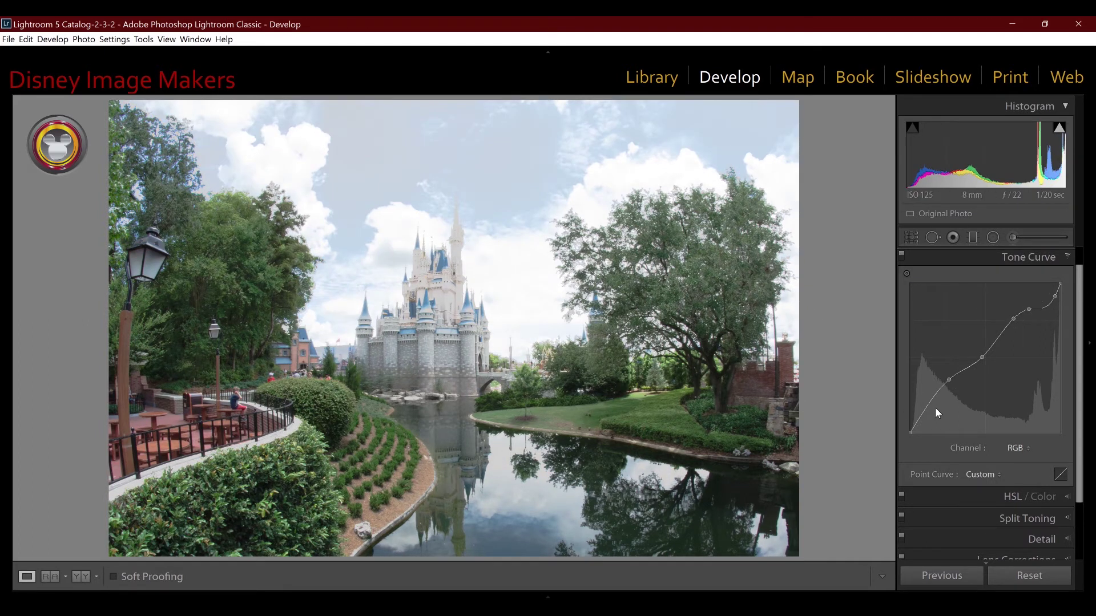
{"action": "mouse_move", "coordinate": [930, 402]}
{"action": "left_mouse_down"}
{"action": "mouse_move", "coordinate": [935, 416]}
{"action": "mouse_move", "coordinate": [930, 387]}
{"action": "left_mouse_up"}
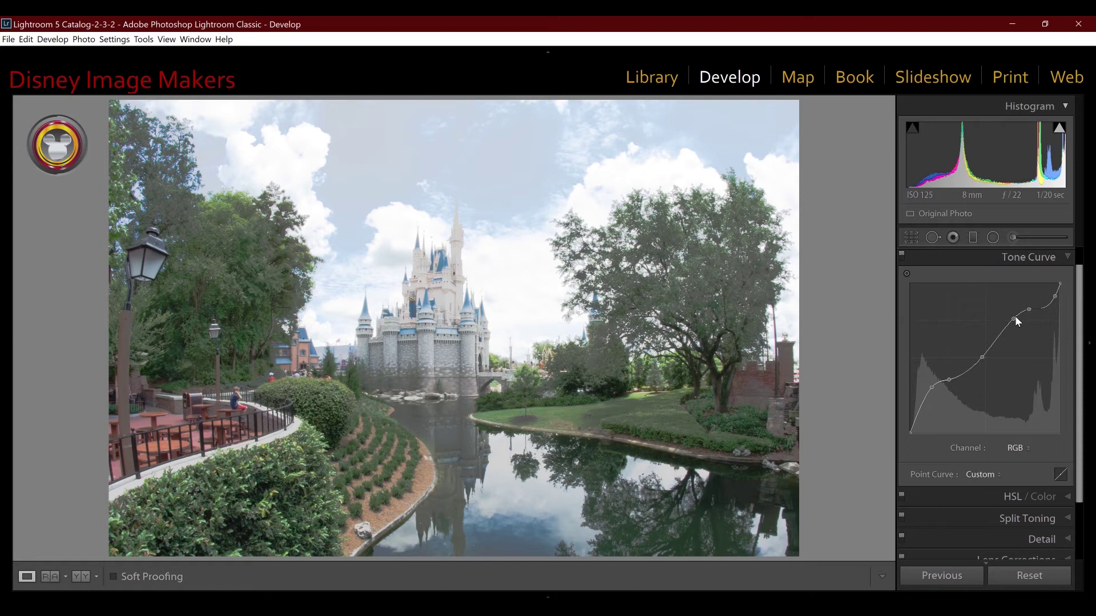
{"action": "left_click_drag", "start_coordinate": [1014, 323], "coordinate": [986, 399]}
{"action": "left_click", "coordinate": [983, 400]}
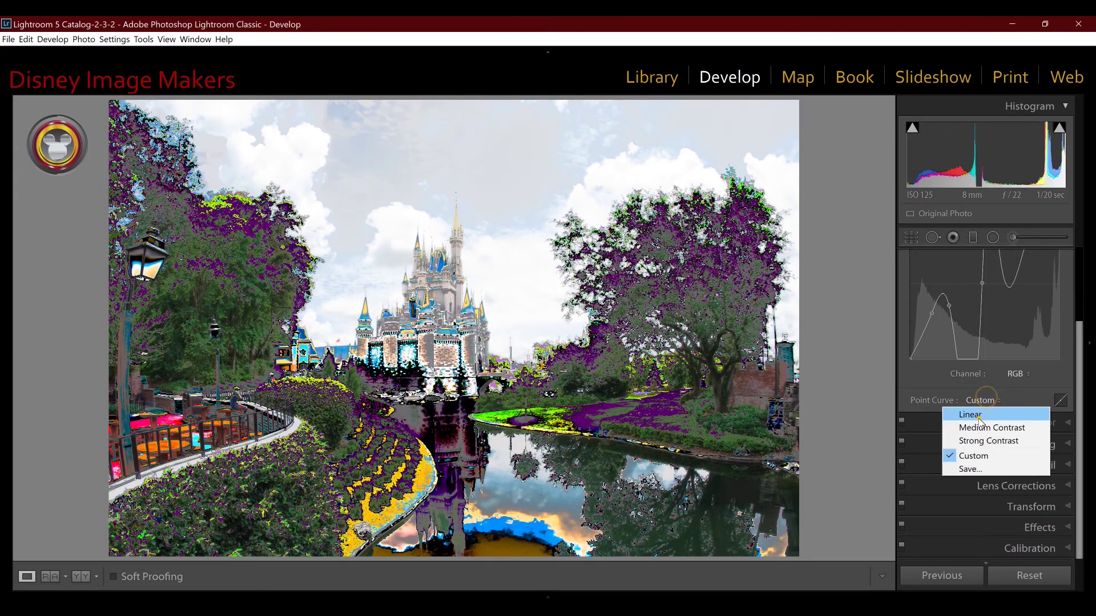
Step: Set the point curve to Linear and raise the midtones of the Green channel curve
{"action": "left_click", "coordinate": [979, 416]}
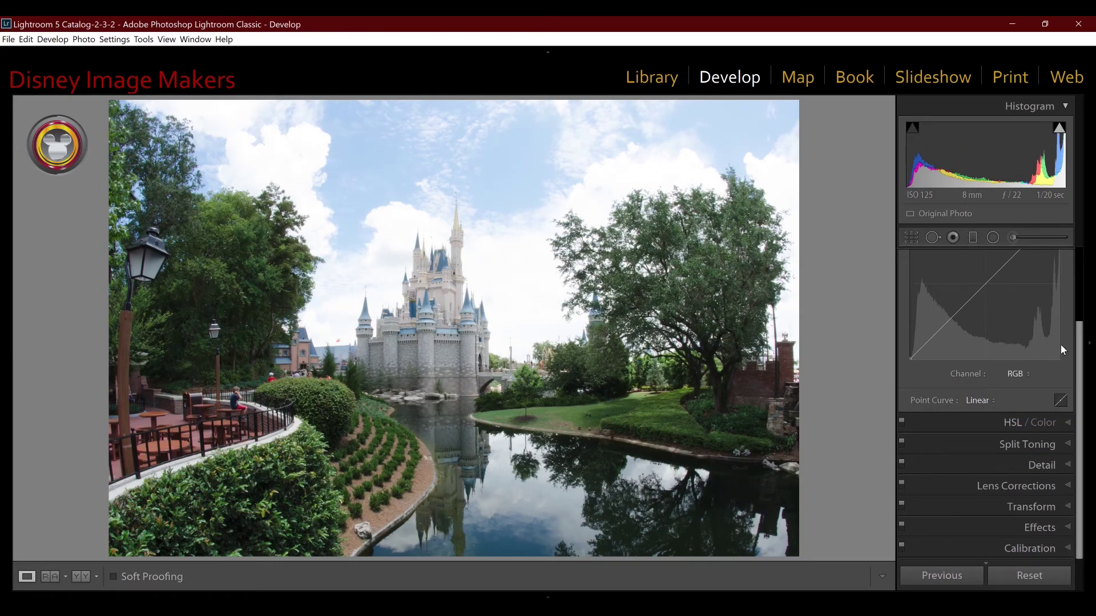
{"action": "scroll", "coordinate": [1060, 344], "scroll_direction": "up", "scroll_amount": 2}
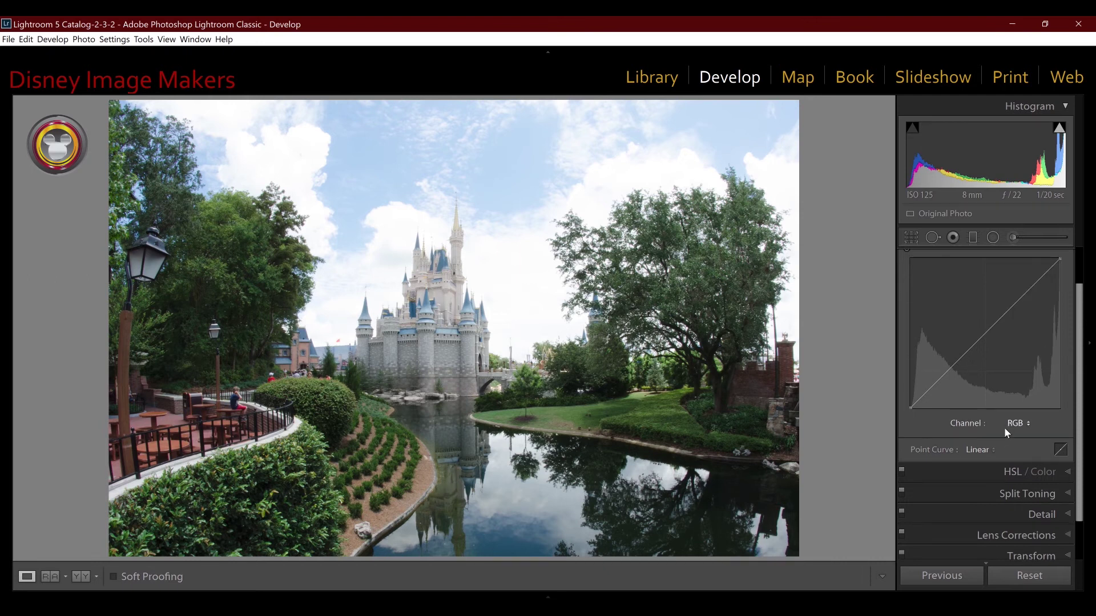
{"action": "left_click", "coordinate": [1015, 423]}
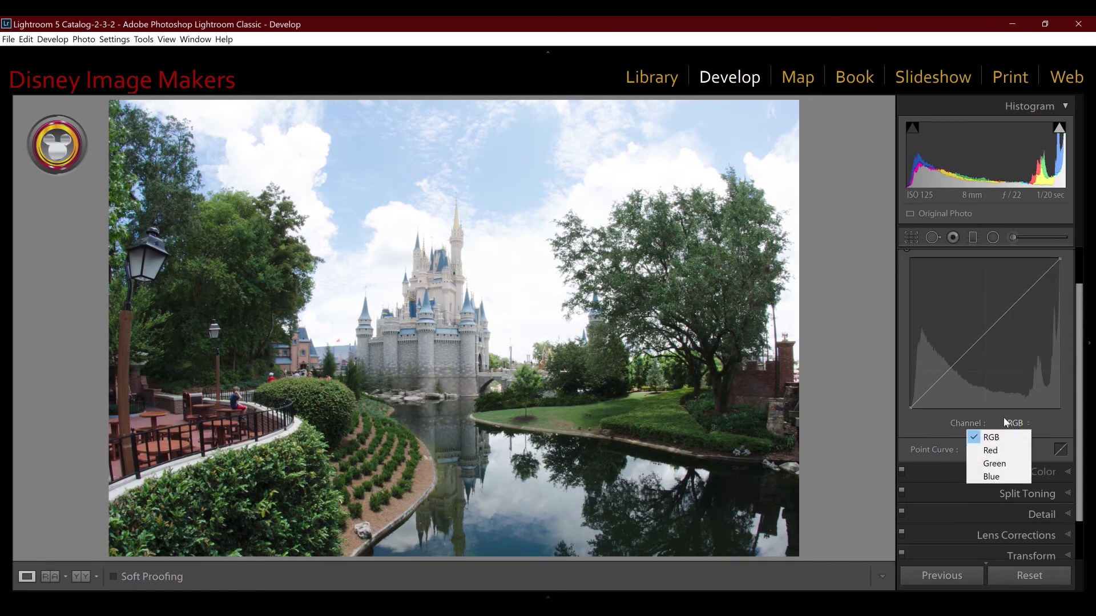
{"action": "left_click", "coordinate": [992, 463]}
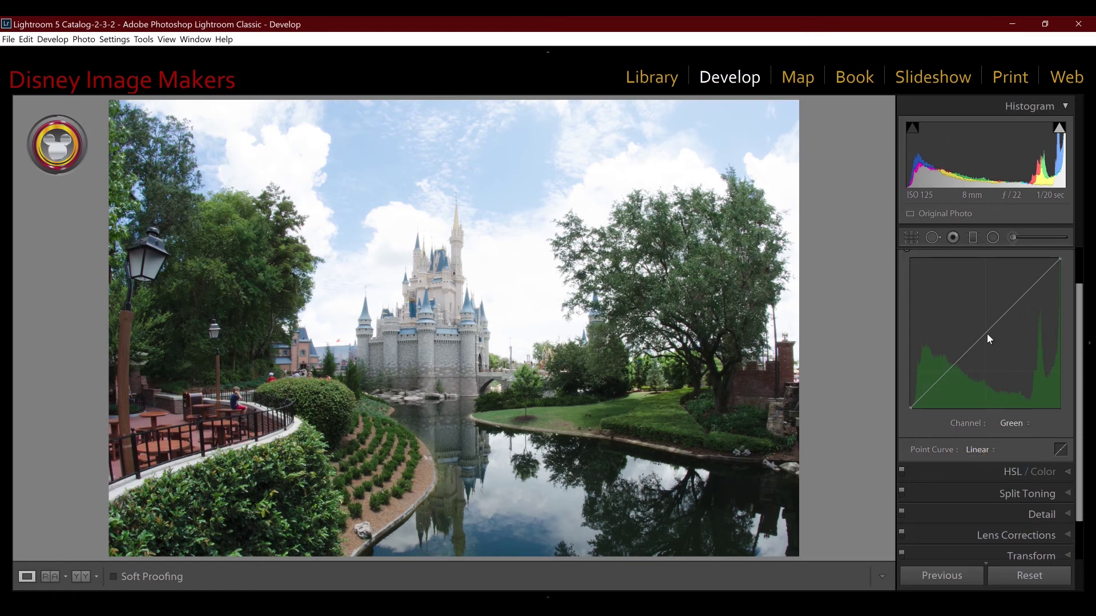
{"action": "mouse_move", "coordinate": [987, 331]}
{"action": "left_mouse_down"}
{"action": "mouse_move", "coordinate": [985, 309]}
{"action": "mouse_move", "coordinate": [993, 344]}
{"action": "mouse_move", "coordinate": [988, 331]}
{"action": "left_mouse_up"}
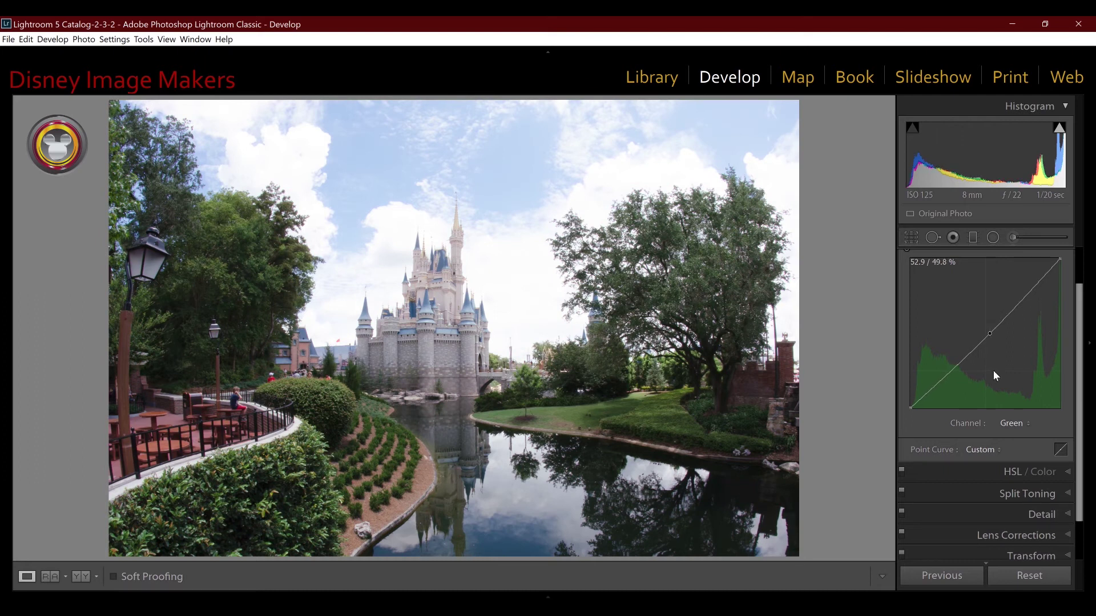
Step: Raise the Red channel curve to tint the photo magenta, then reset it to Linear
{"action": "left_click", "coordinate": [1007, 425]}
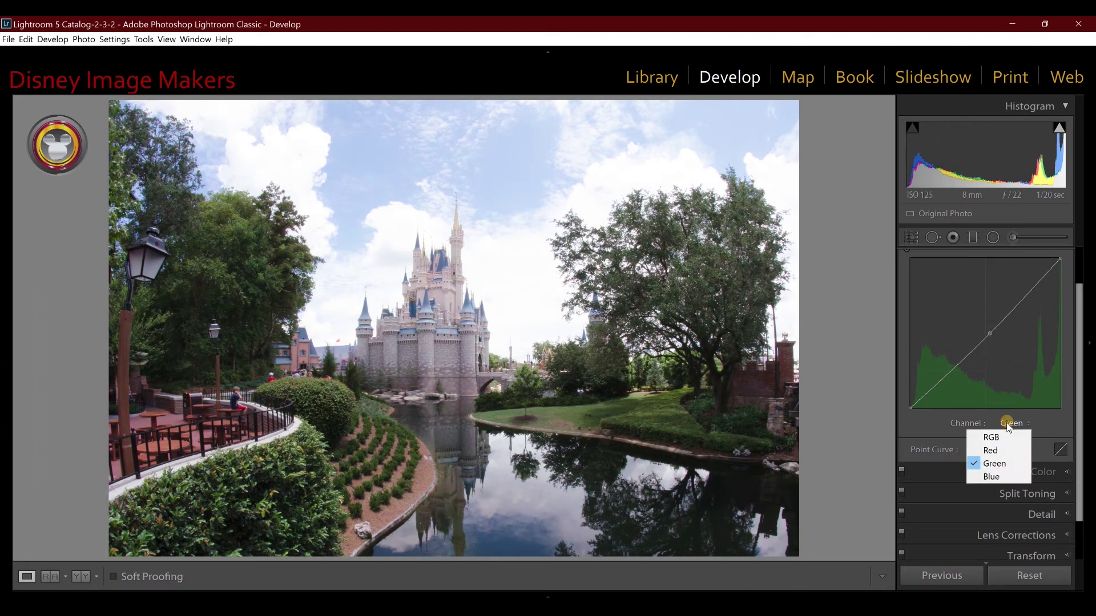
{"action": "left_click", "coordinate": [1004, 451]}
{"action": "mouse_move", "coordinate": [991, 328]}
{"action": "left_mouse_down"}
{"action": "mouse_move", "coordinate": [989, 308]}
{"action": "mouse_move", "coordinate": [996, 343]}
{"action": "mouse_move", "coordinate": [991, 318]}
{"action": "left_mouse_up"}
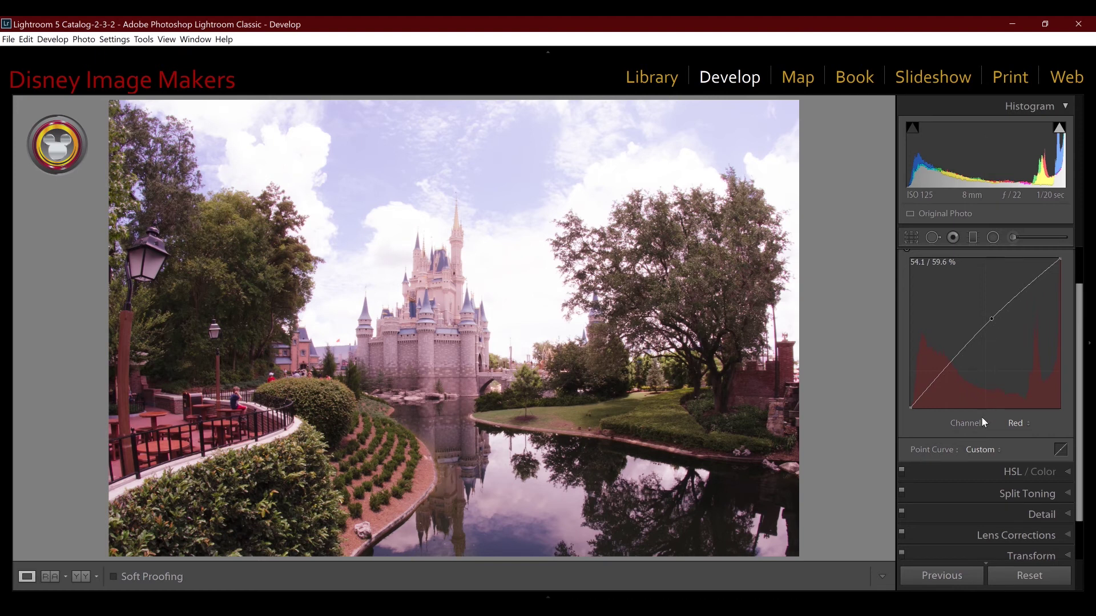
{"action": "left_click", "coordinate": [979, 450]}
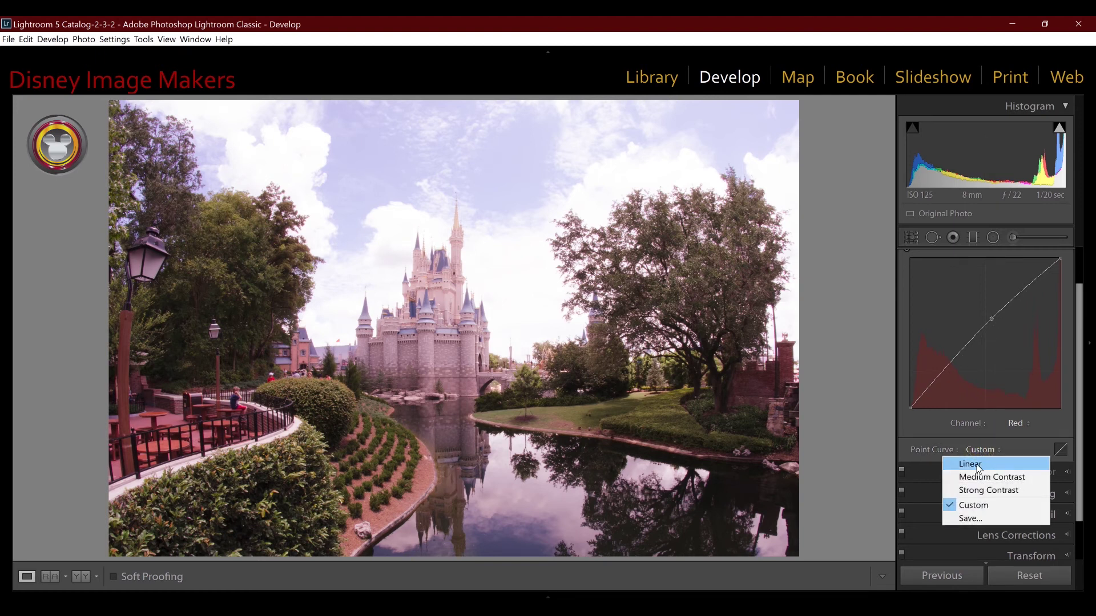
{"action": "left_click", "coordinate": [976, 465]}
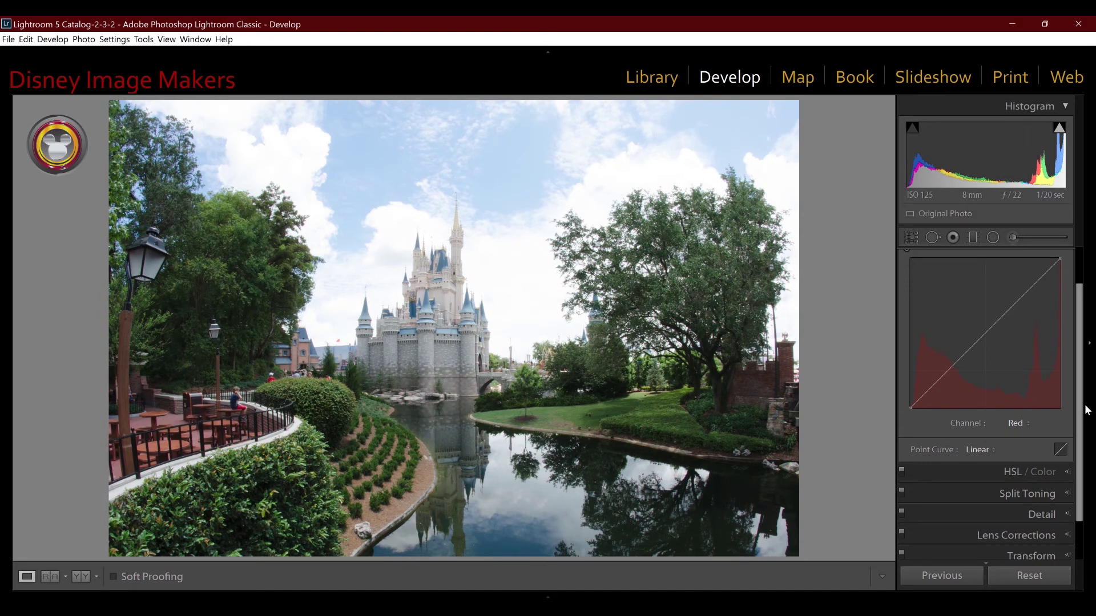
{"action": "left_click_drag", "start_coordinate": [1079, 397], "coordinate": [1083, 349]}
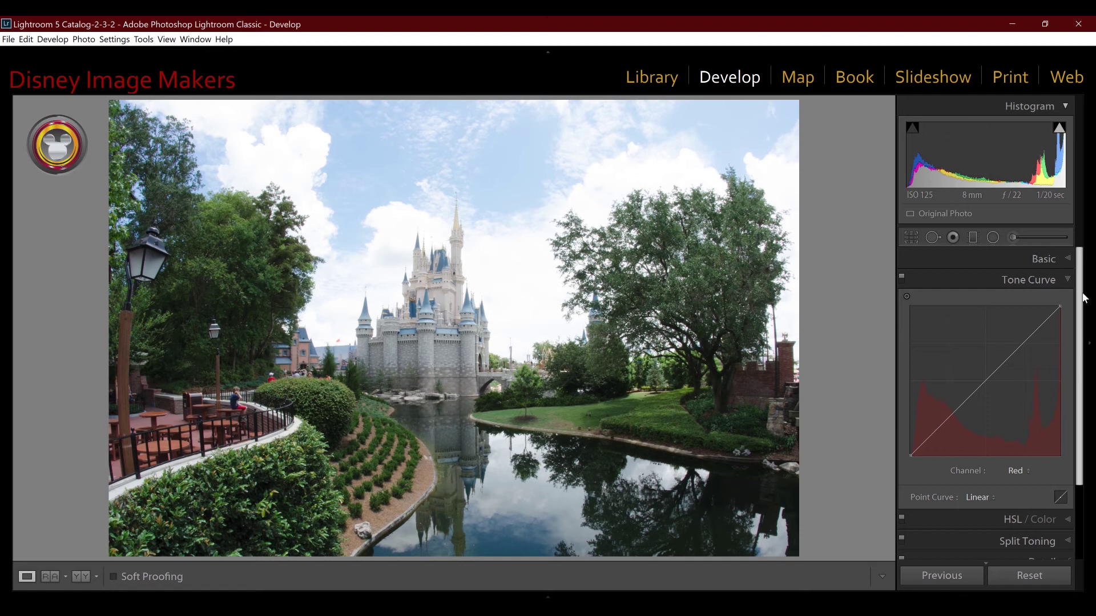
Step: In the Basic panel set Highlights -54, Shadows +11, Whites +7, Blacks -20, Contrast +8, Clarity +9
{"action": "left_click", "coordinate": [1069, 258]}
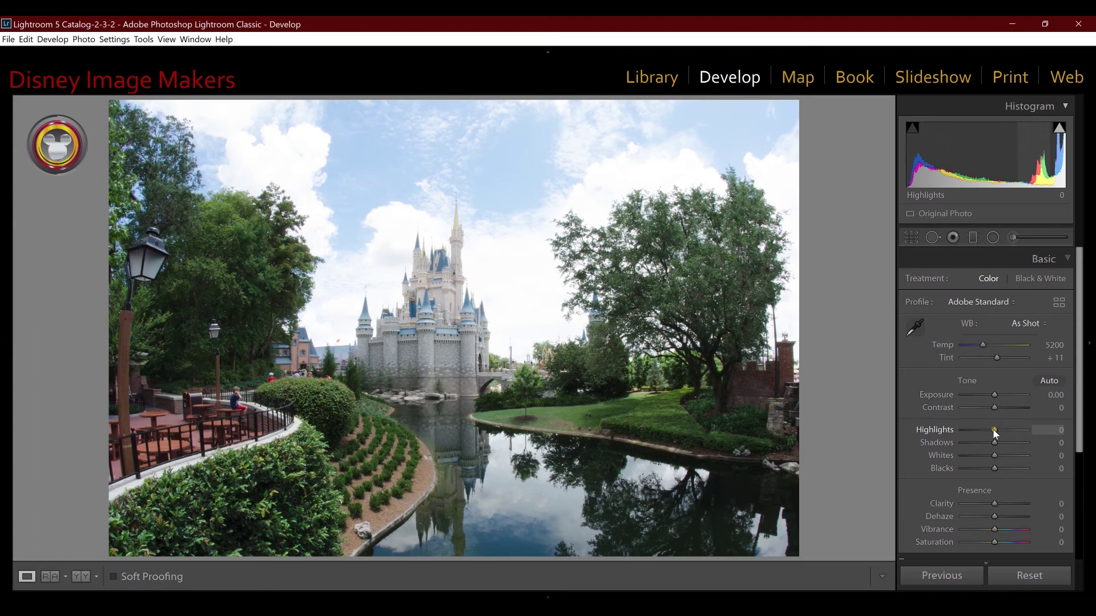
{"action": "left_click_drag", "start_coordinate": [993, 432], "coordinate": [997, 506]}
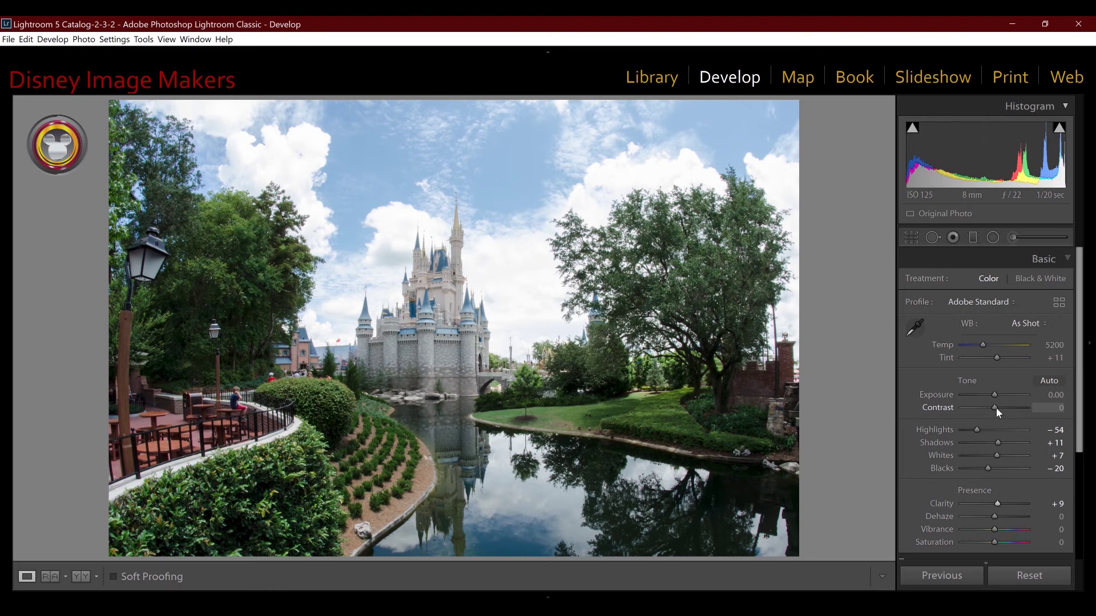
{"action": "mouse_move", "coordinate": [995, 409]}
{"action": "left_mouse_down"}
{"action": "mouse_move", "coordinate": [983, 406]}
{"action": "mouse_move", "coordinate": [998, 409]}
{"action": "left_mouse_up"}
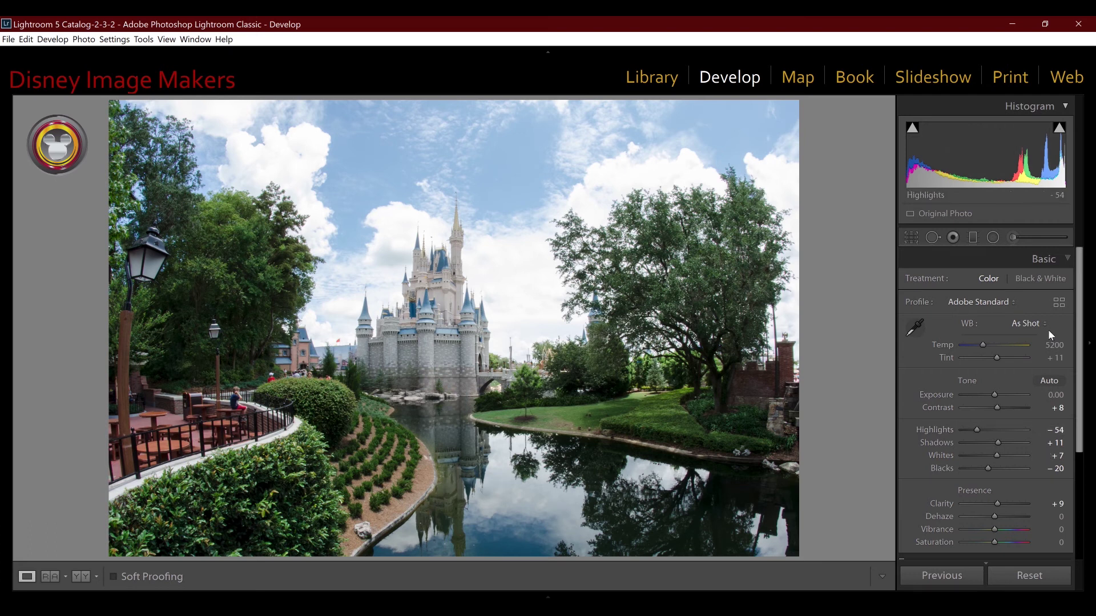
{"action": "left_click", "coordinate": [1015, 238]}
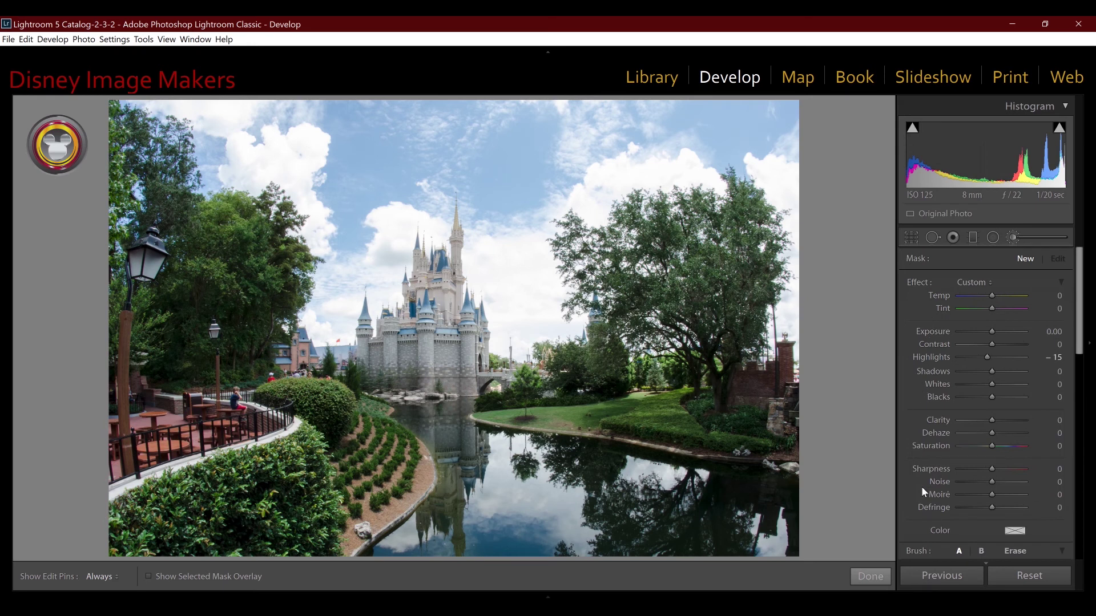
Step: Set the brush to Highlights -35 and paint over the clouds behind the castle
{"action": "double_click", "coordinate": [919, 283]}
{"action": "left_click_drag", "start_coordinate": [992, 358], "coordinate": [981, 363]}
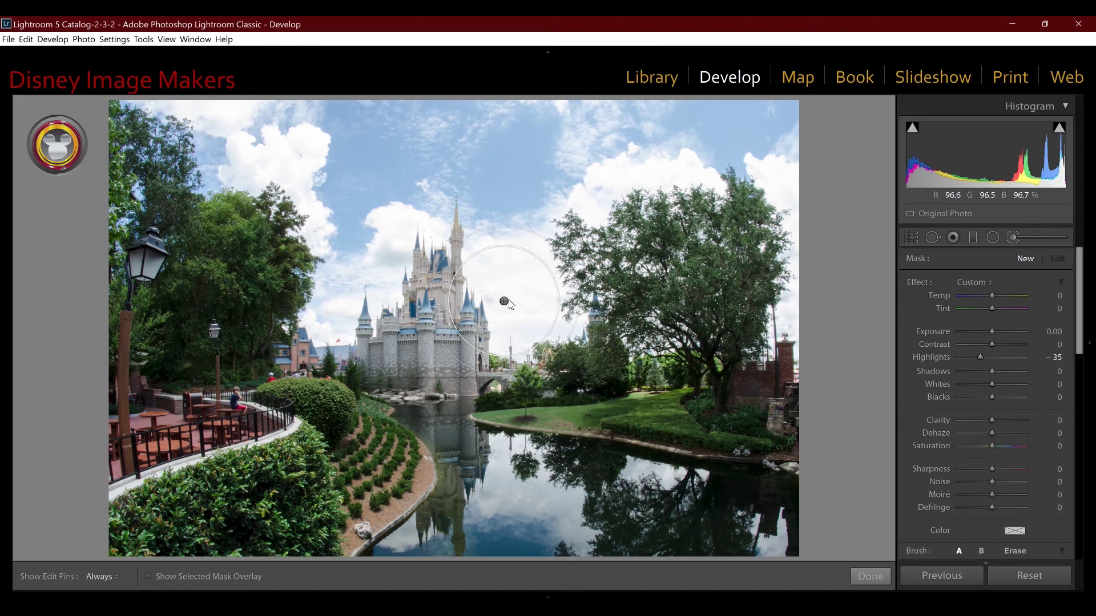
{"action": "key", "text": "h"}
{"action": "left_click_drag", "start_coordinate": [526, 311], "coordinate": [291, 187]}
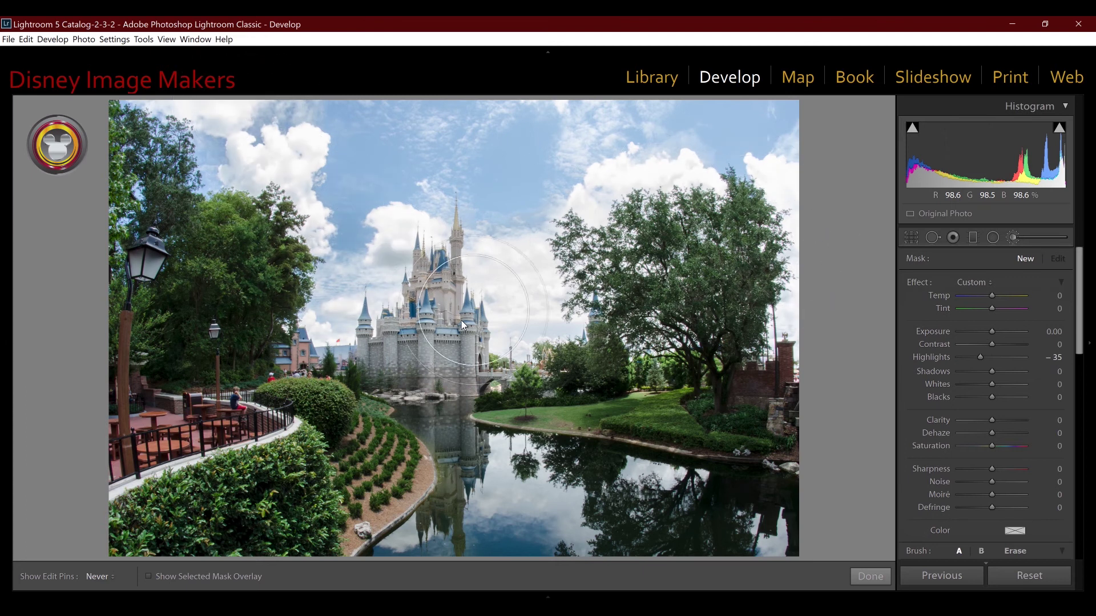
{"action": "key", "text": "h"}
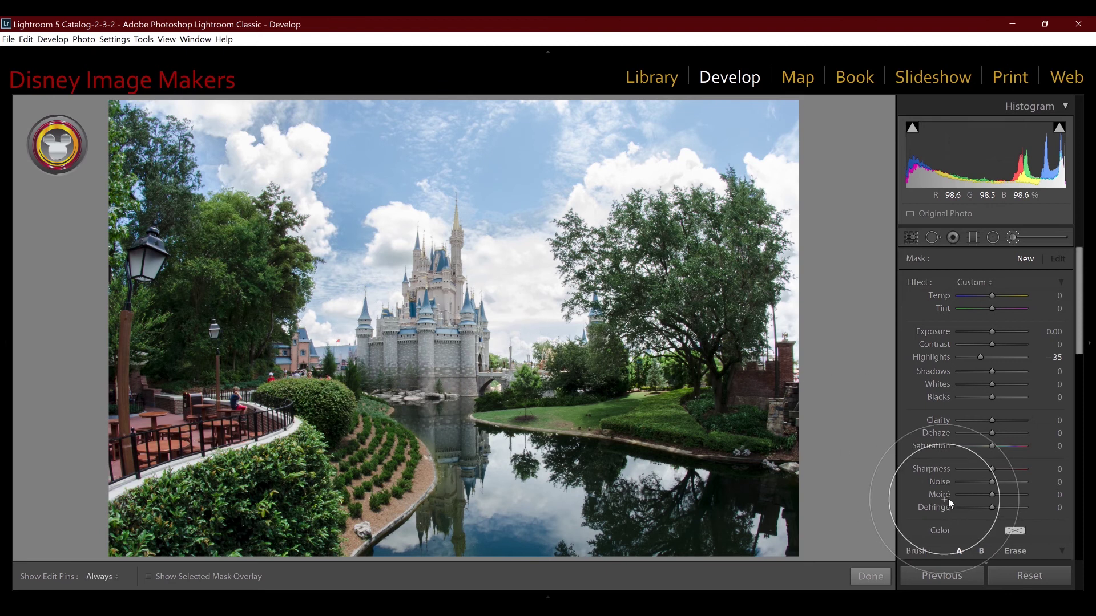
Step: Create a new brush adjustment with Clarity 35, paint the castle, and finish with Done
{"action": "left_click", "coordinate": [1023, 258]}
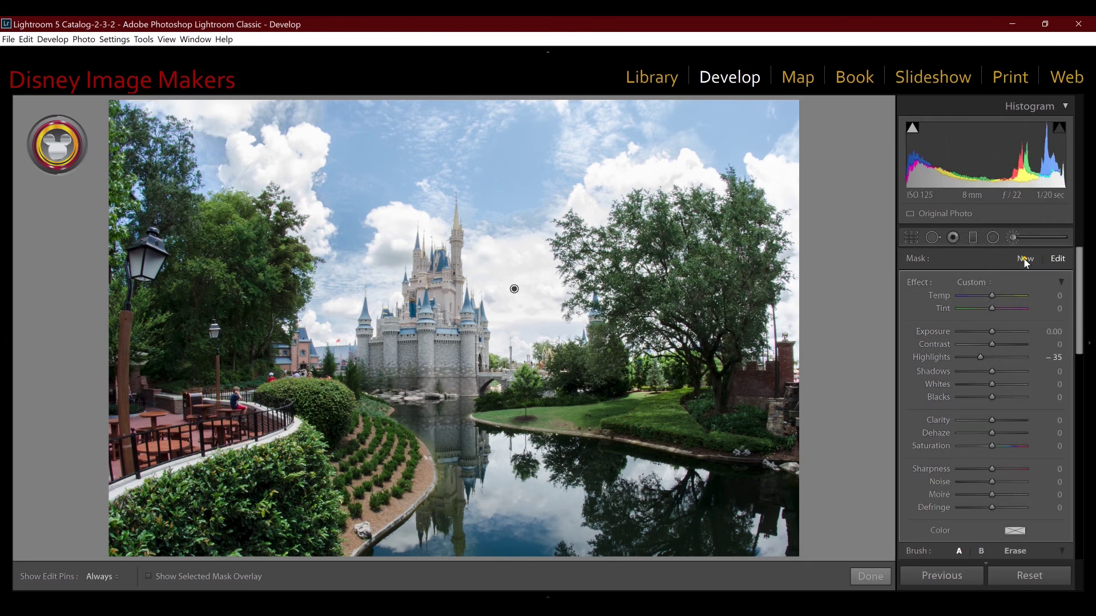
{"action": "left_click", "coordinate": [1025, 260]}
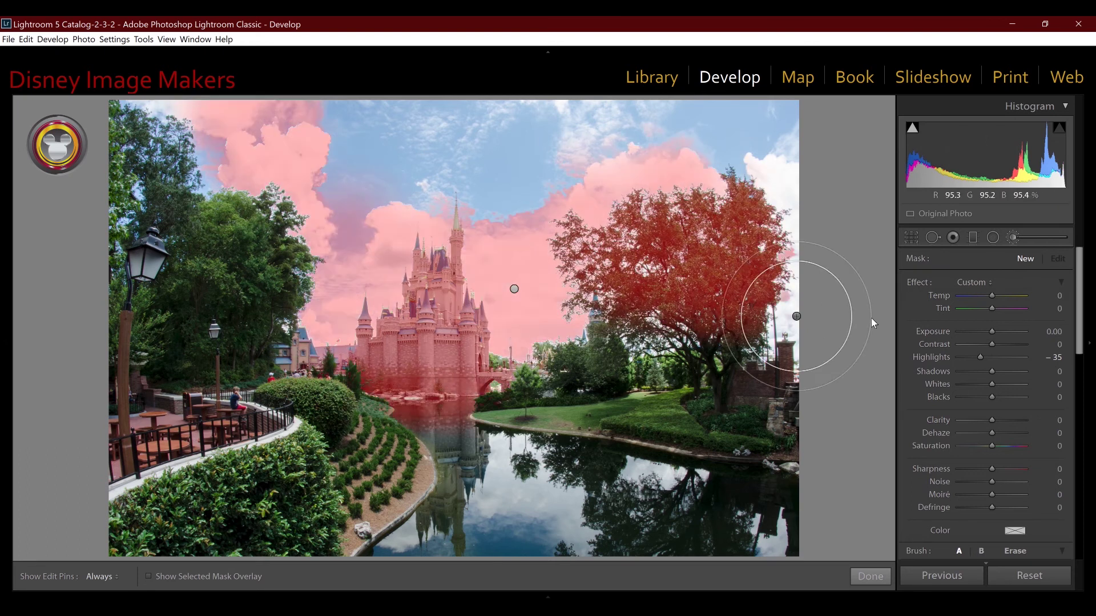
{"action": "double_click", "coordinate": [921, 282]}
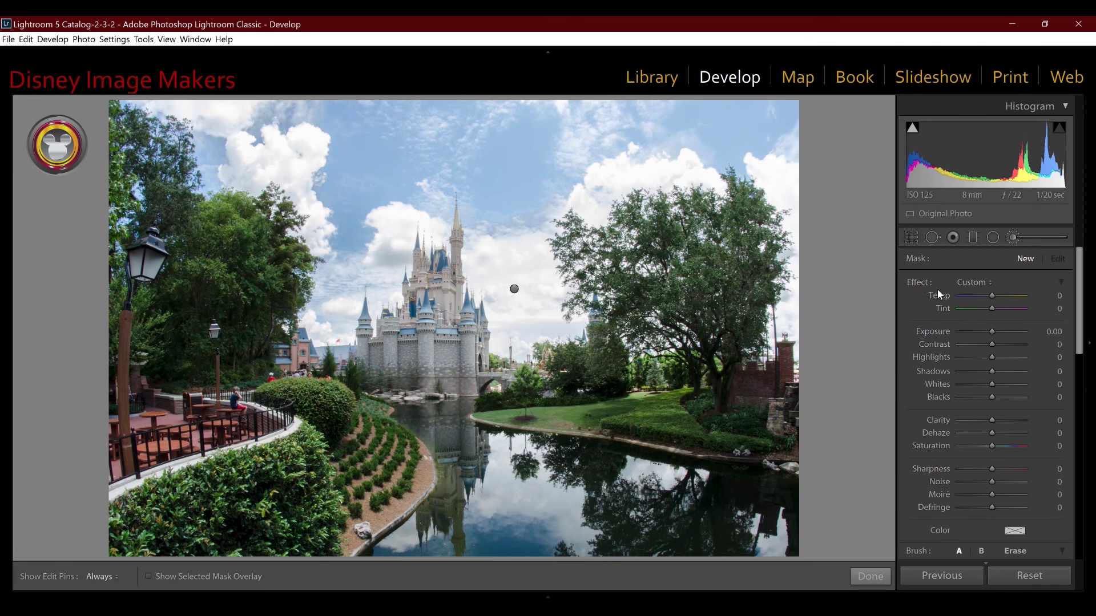
{"action": "left_click_drag", "start_coordinate": [998, 422], "coordinate": [1005, 423]}
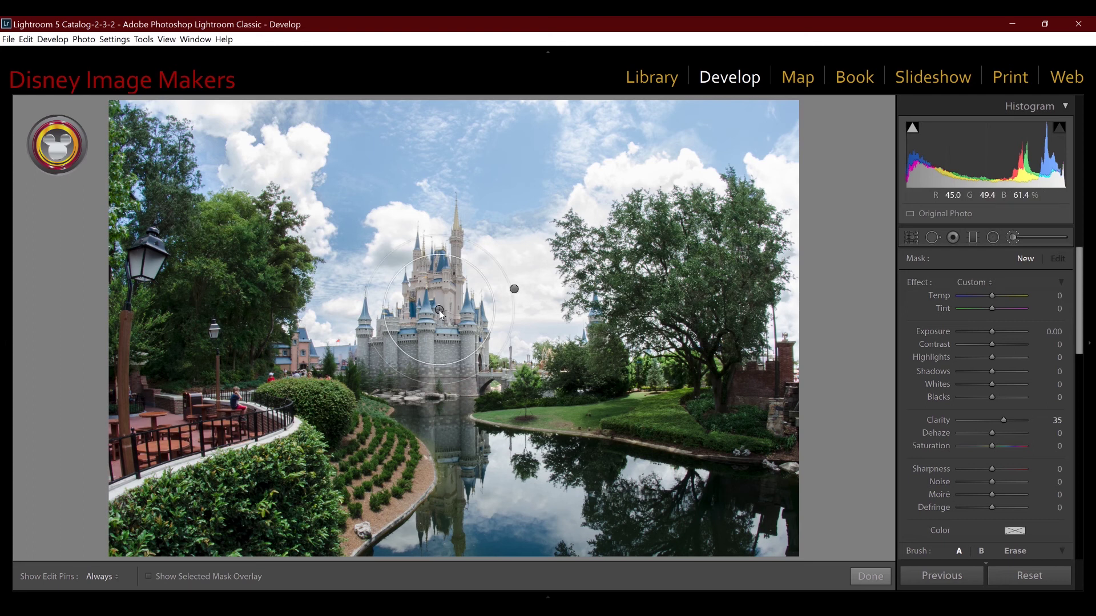
{"action": "key", "text": "h"}
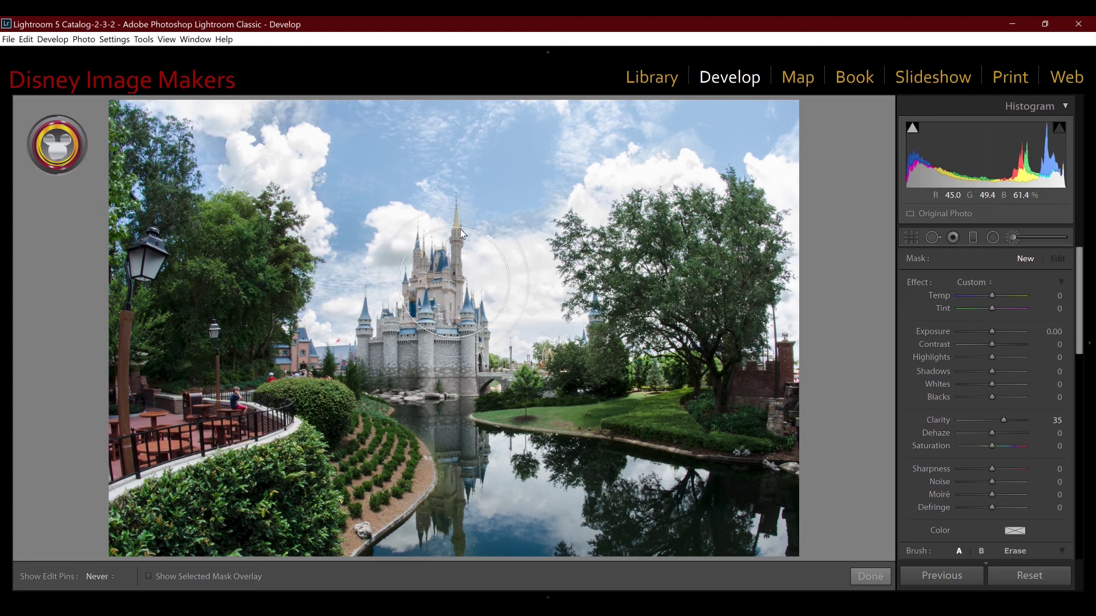
{"action": "key", "text": "h"}
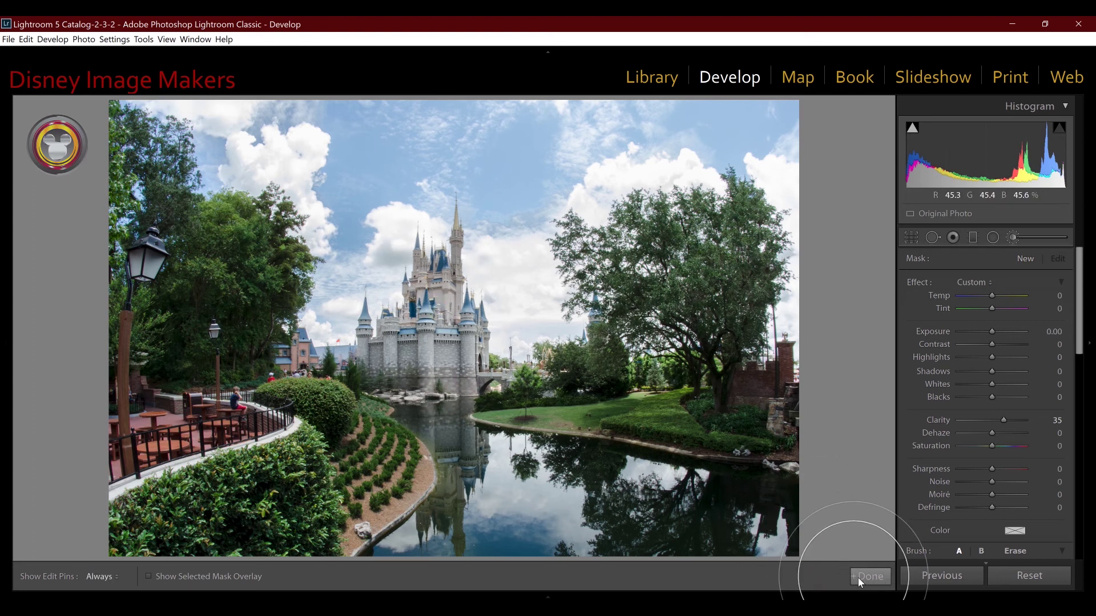
{"action": "left_click", "coordinate": [860, 575]}
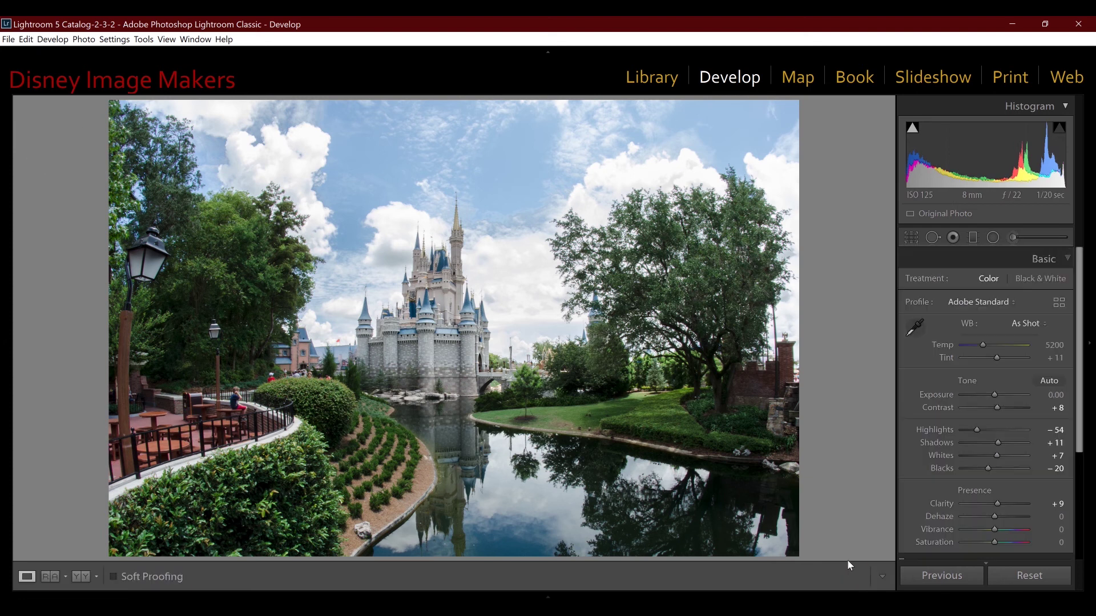
{"action": "key", "text": "shift+y"}
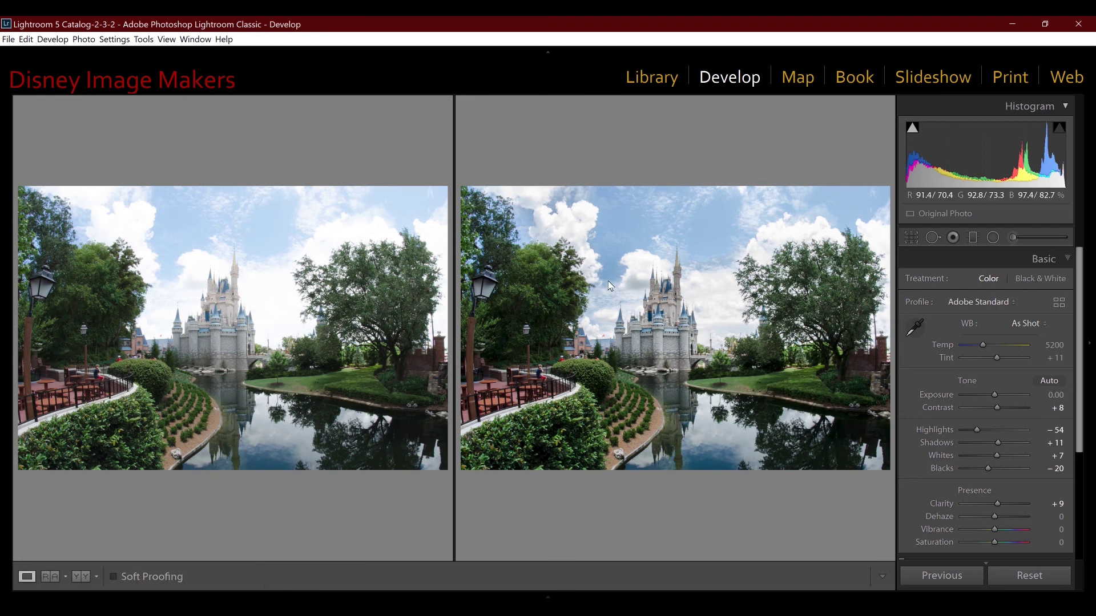
{"action": "key", "text": "y"}
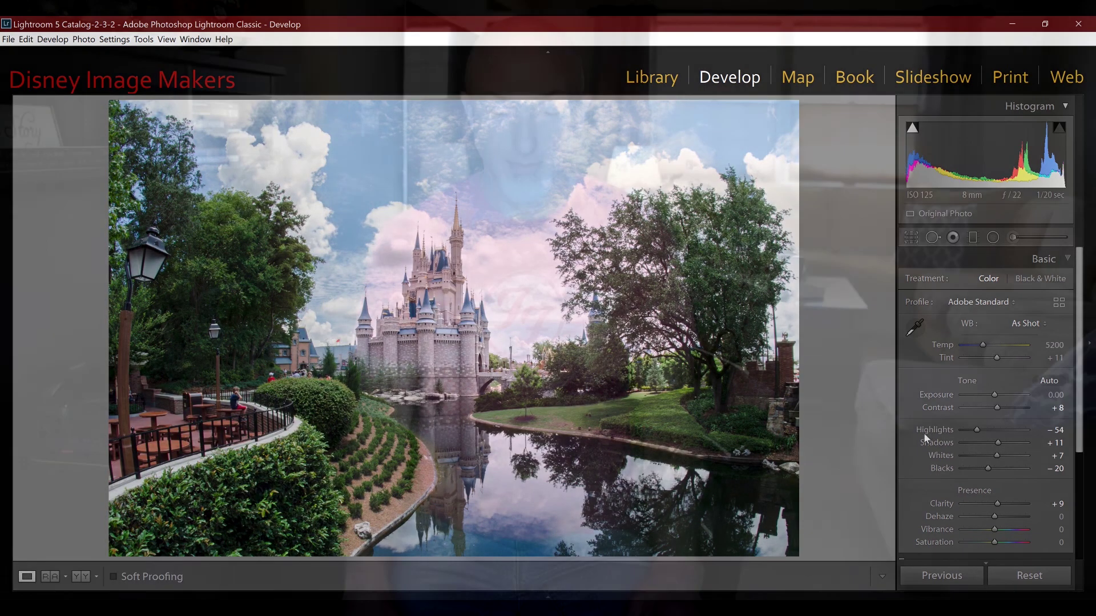